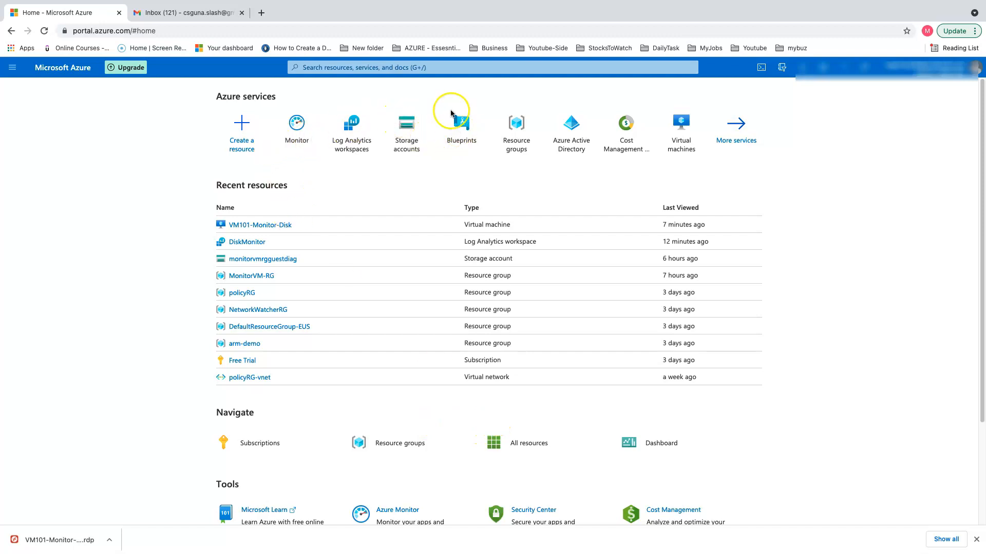
# Step: Search the Azure portal for "virtual" and open the Virtual machines list
pyautogui.click(382, 68)
pyautogui.write('virtual')
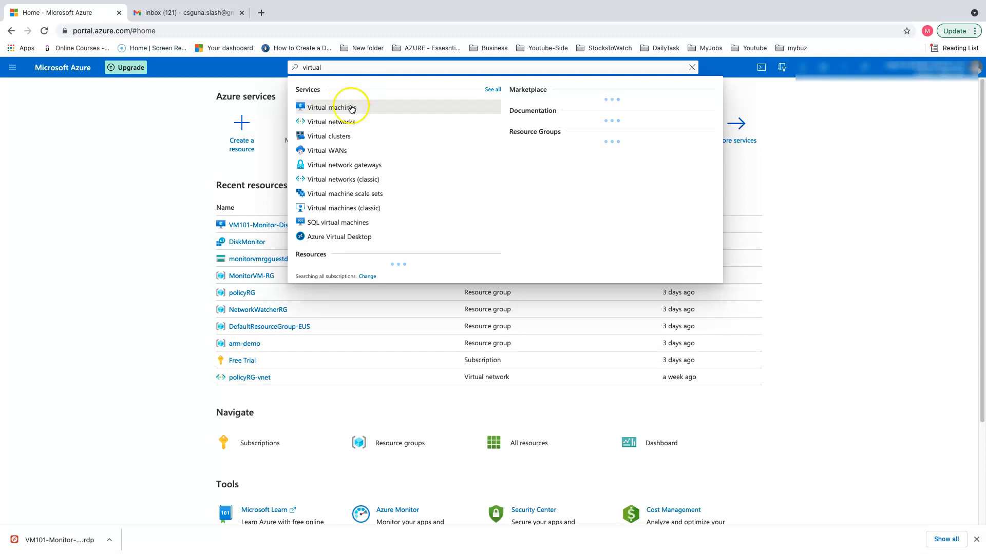
pyautogui.click(351, 109)
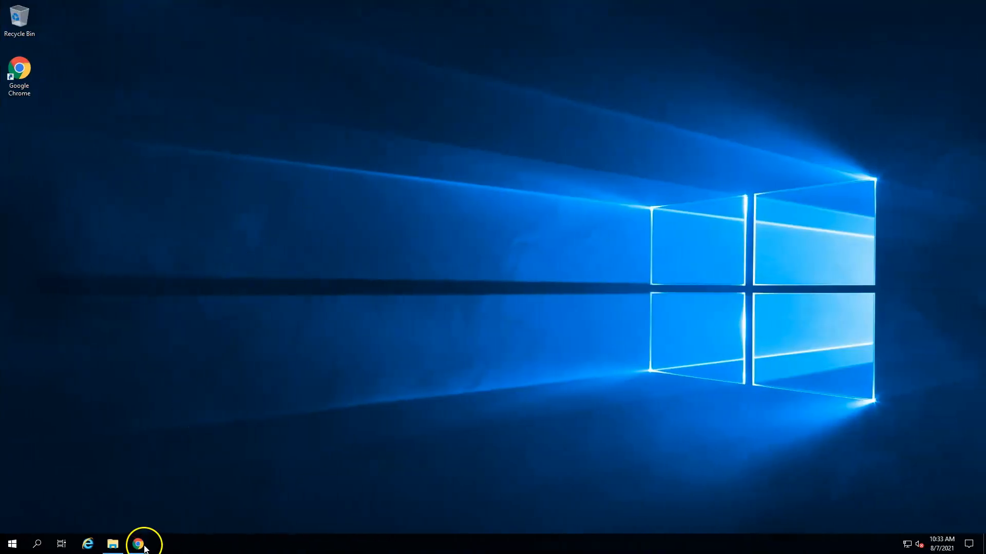
# Step: On the remote Windows VM, open File Explorer and check the free space of the New Volume (F:) drive
pyautogui.click(113, 545)
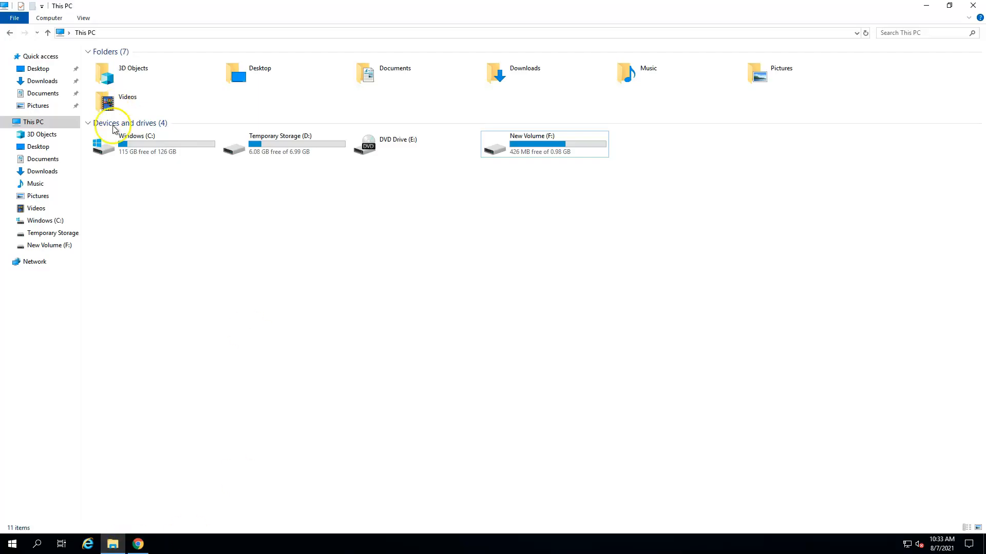
pyautogui.click(523, 151)
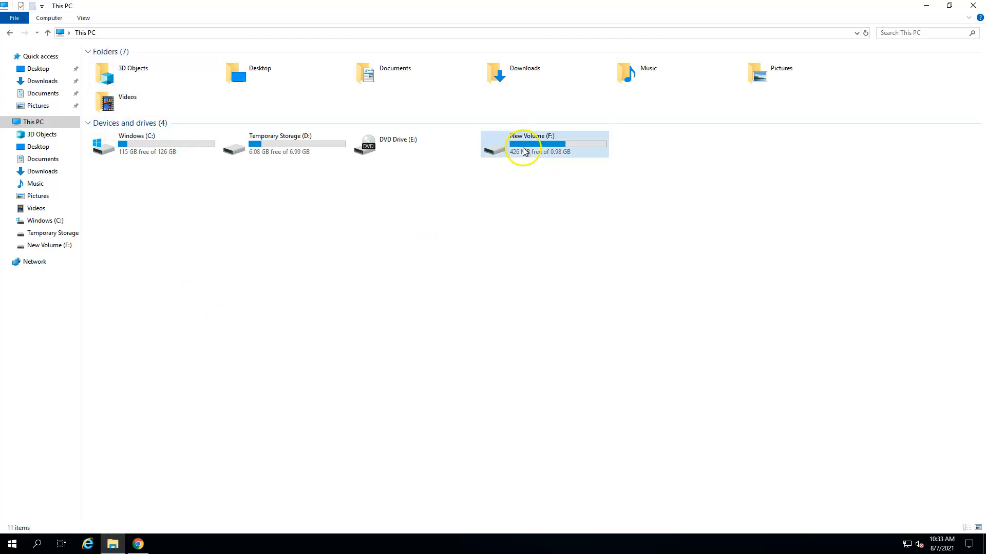
pyautogui.click(594, 237)
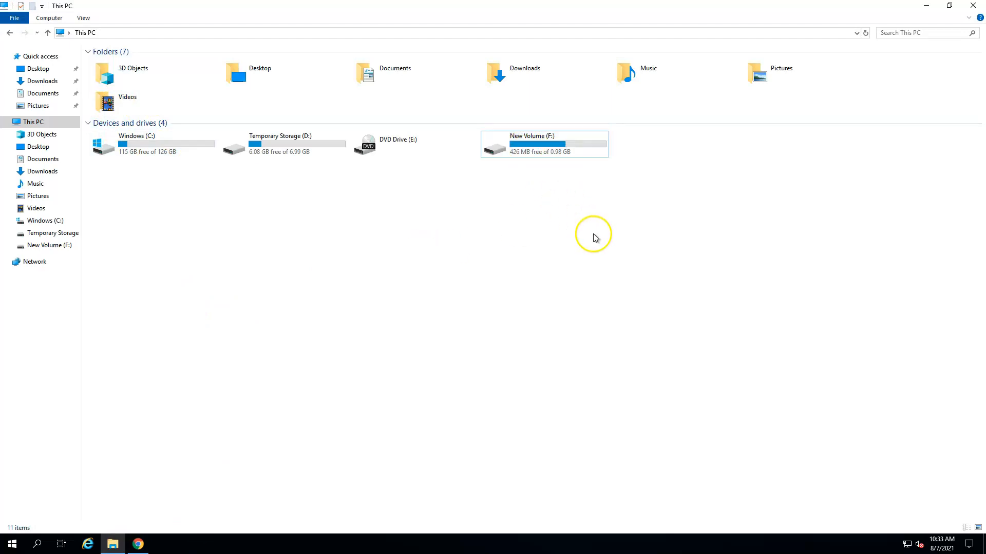
pyautogui.click(561, 153)
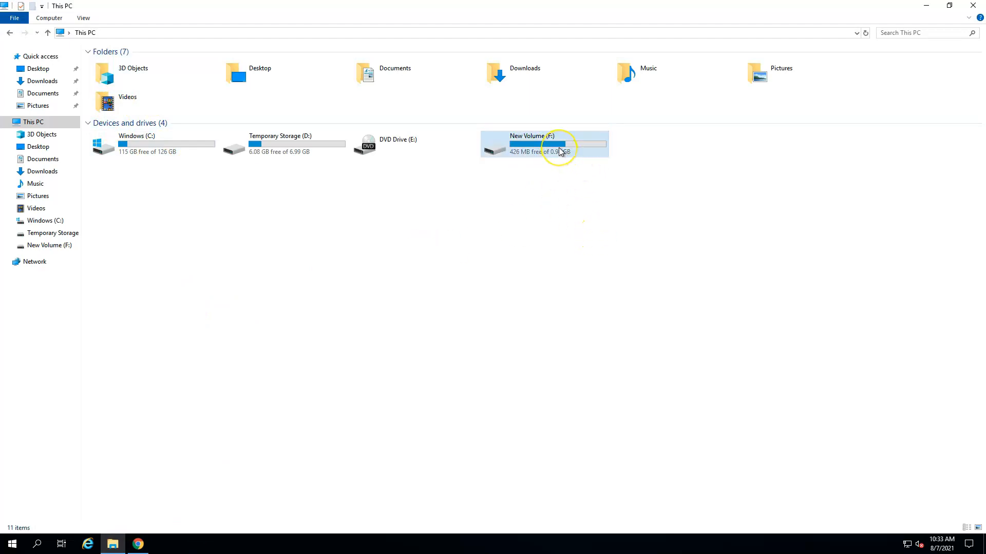
pyautogui.click(550, 182)
pyautogui.click(541, 152)
pyautogui.click(573, 163)
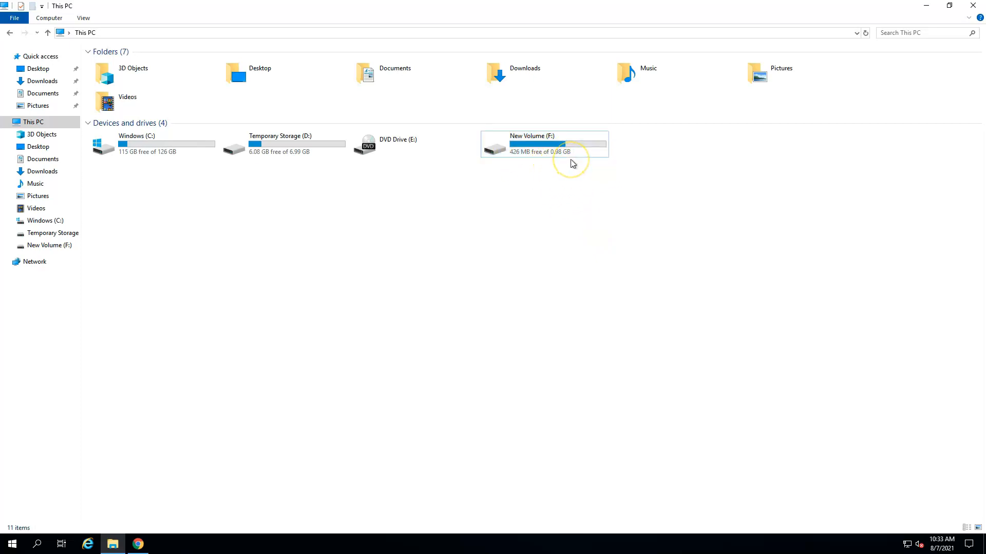
pyautogui.click(514, 157)
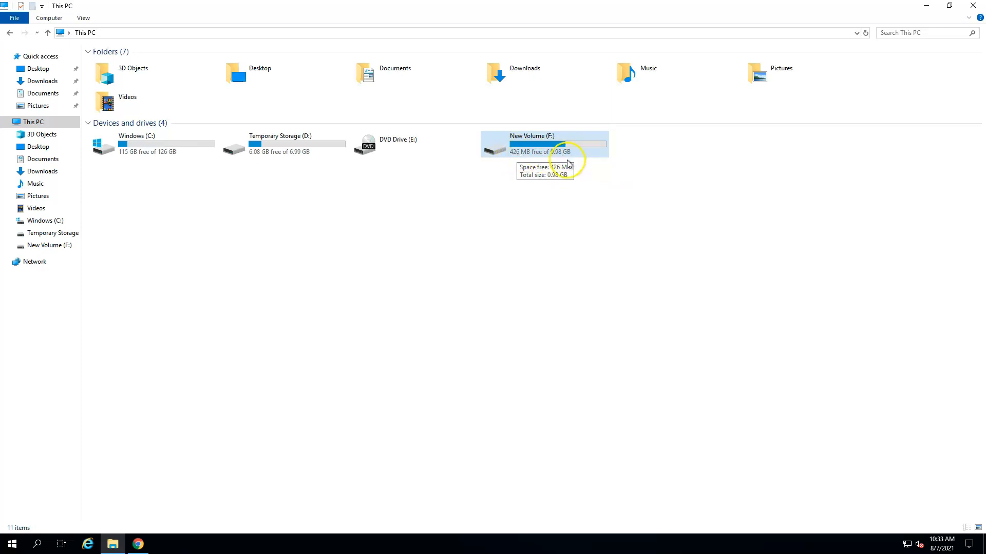
pyautogui.click(637, 190)
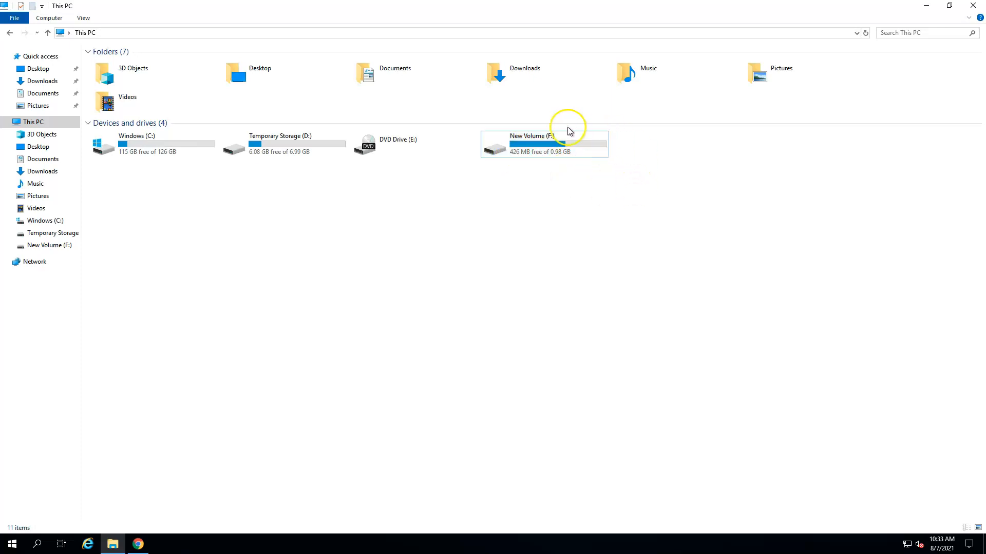
pyautogui.click(574, 145)
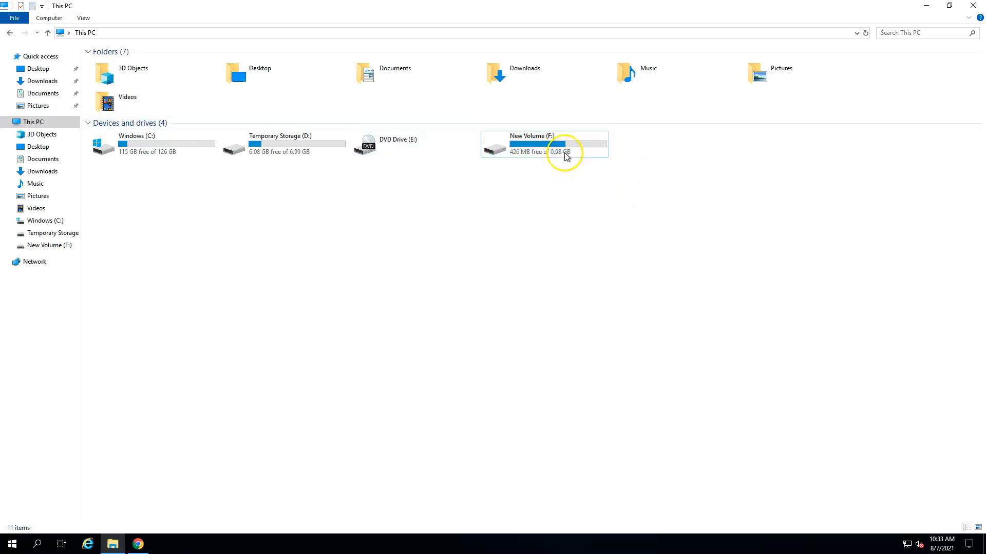
pyautogui.click(511, 162)
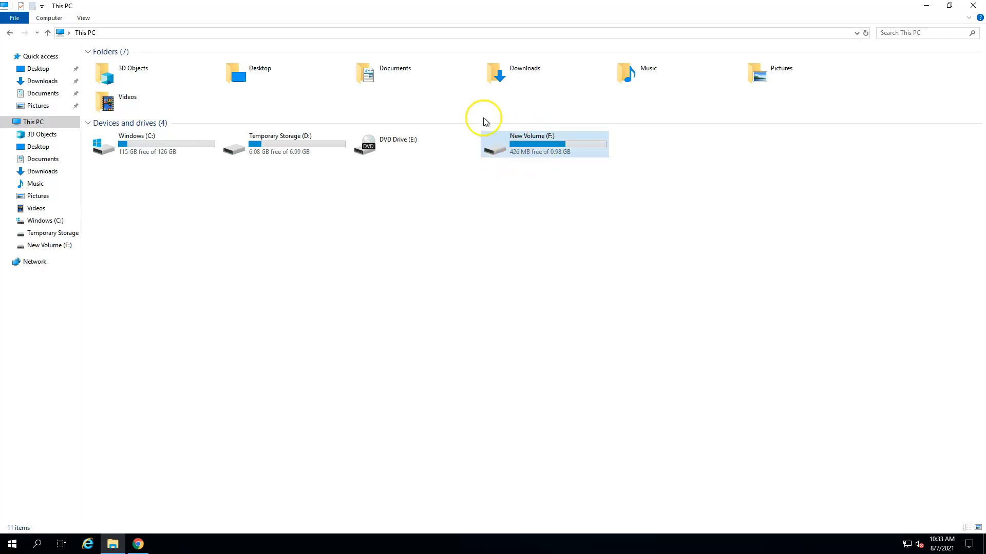
# Step: Switch back to the Azure portal and review the performance counters in VM101-Monitor-Disk's diagnostic settings
pyautogui.hotkey('ctrl', 'Left')
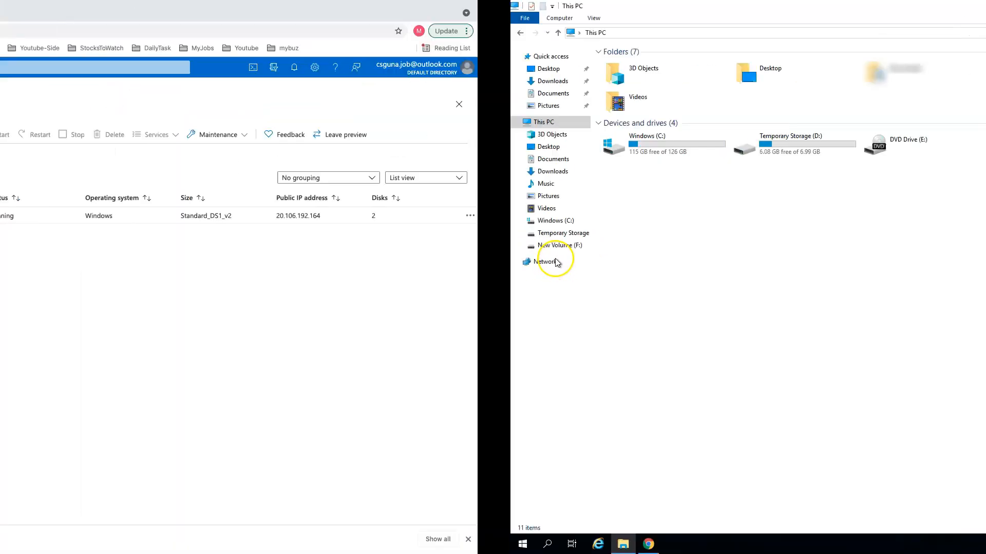
pyautogui.click(20, 87)
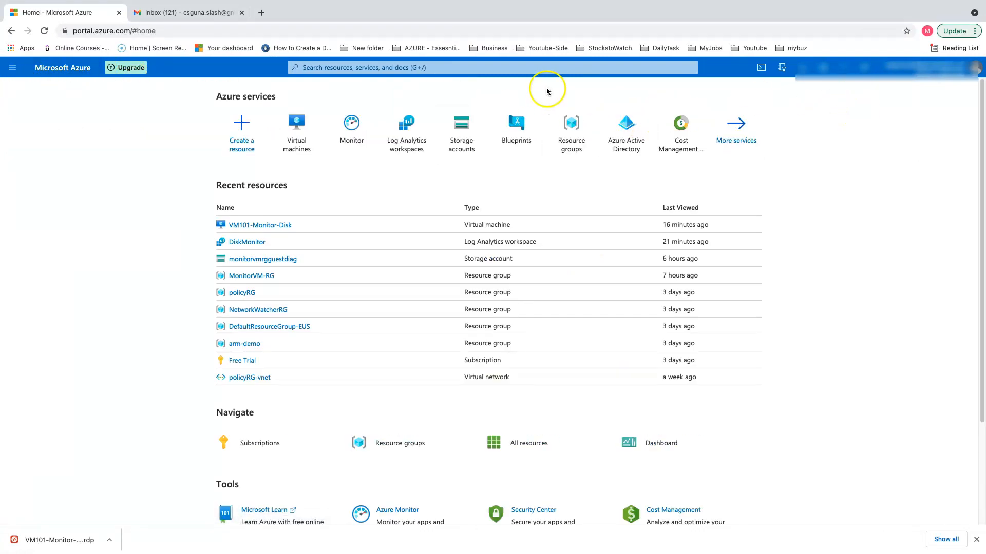
pyautogui.click(298, 125)
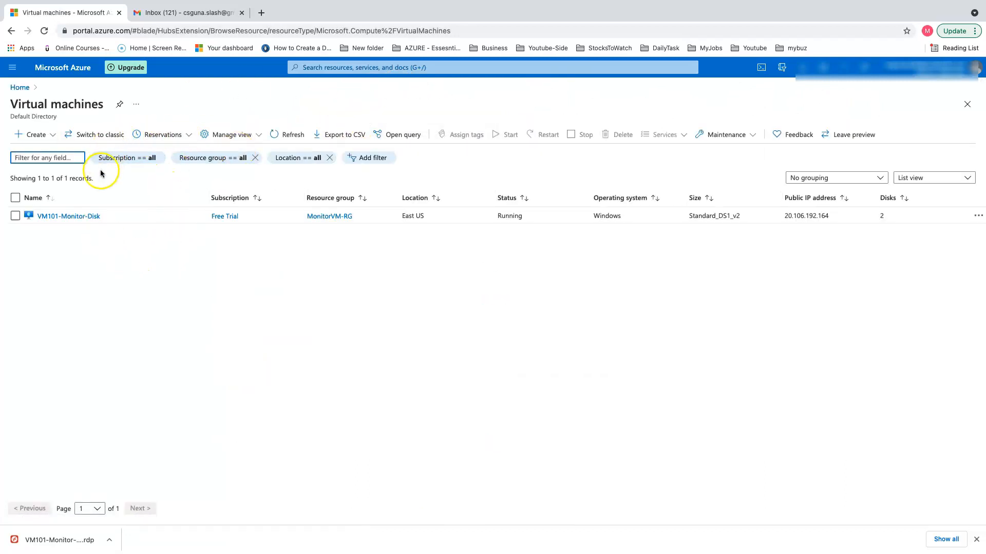
pyautogui.click(63, 217)
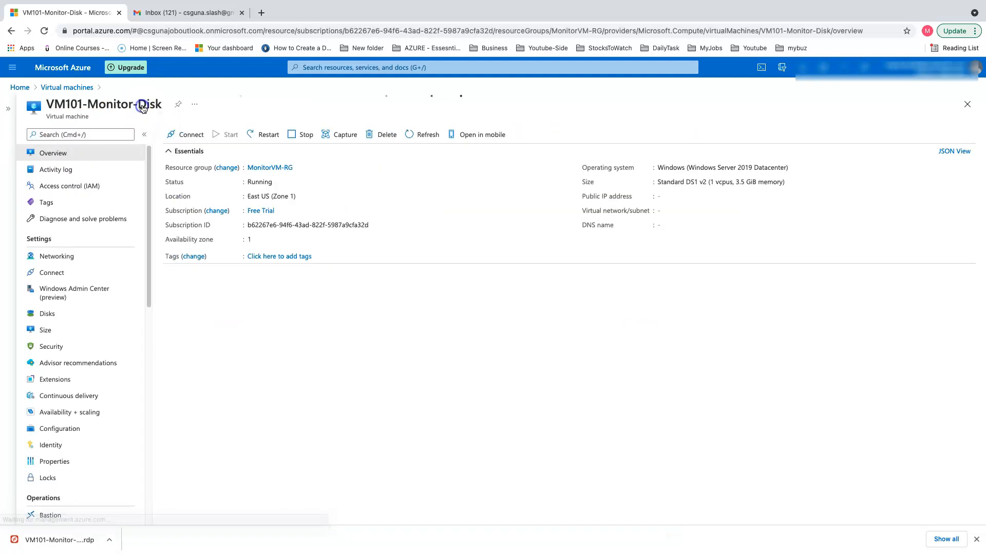
pyautogui.moveTo(150, 254); pyautogui.dragTo(148, 436)
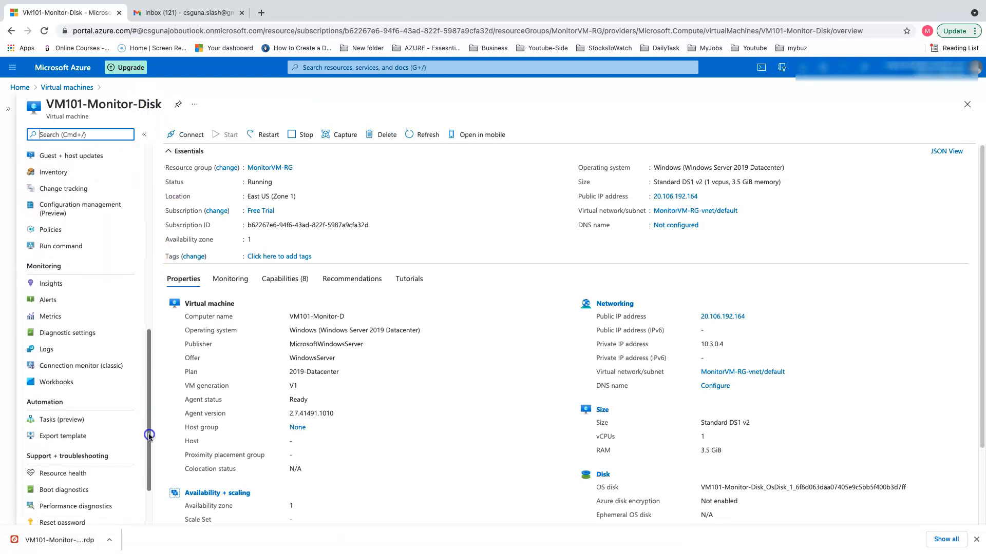
pyautogui.click(100, 334)
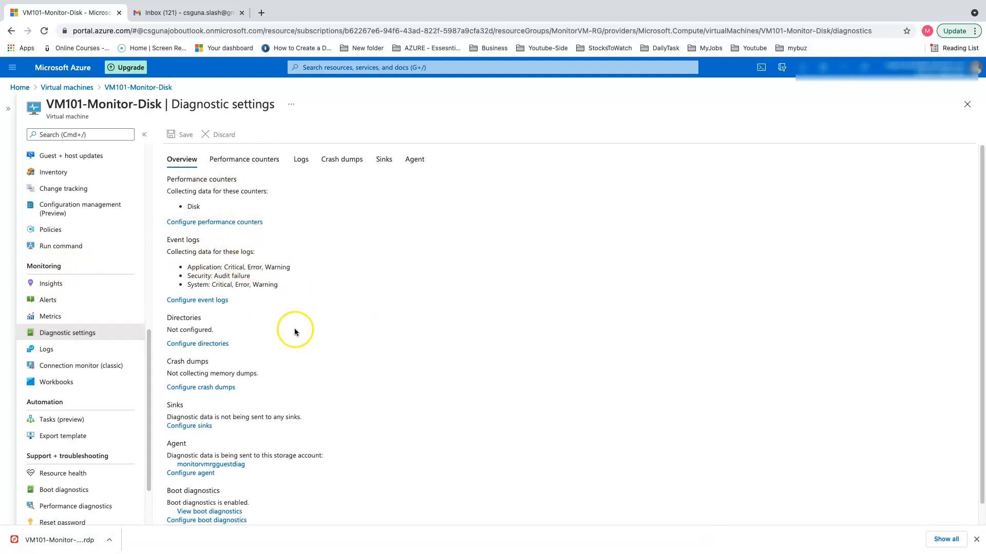
pyautogui.click(245, 160)
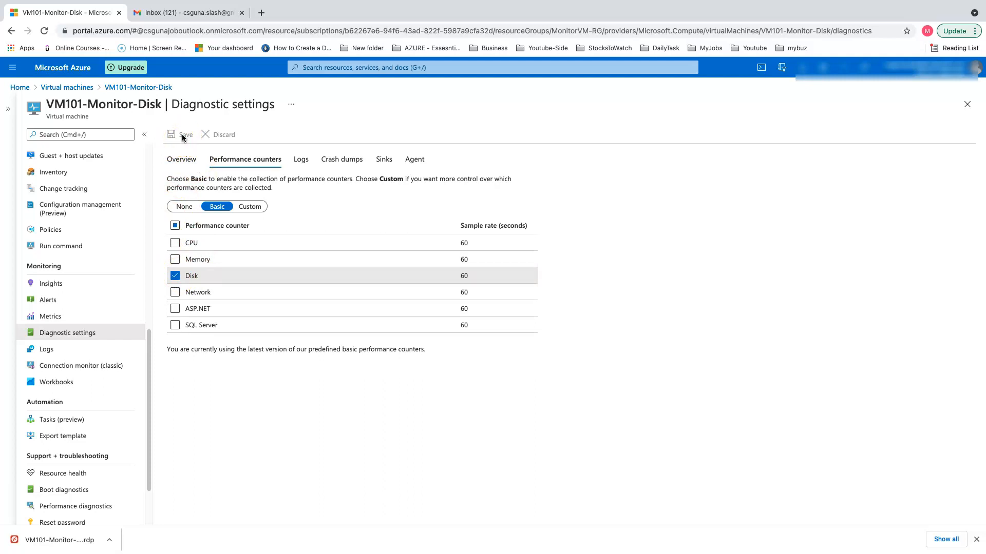
# Step: Check the connection of VM101-Monitor-Disk among the virtual machine data sources of the DiskMonitor Log Analytics workspace
pyautogui.click(20, 88)
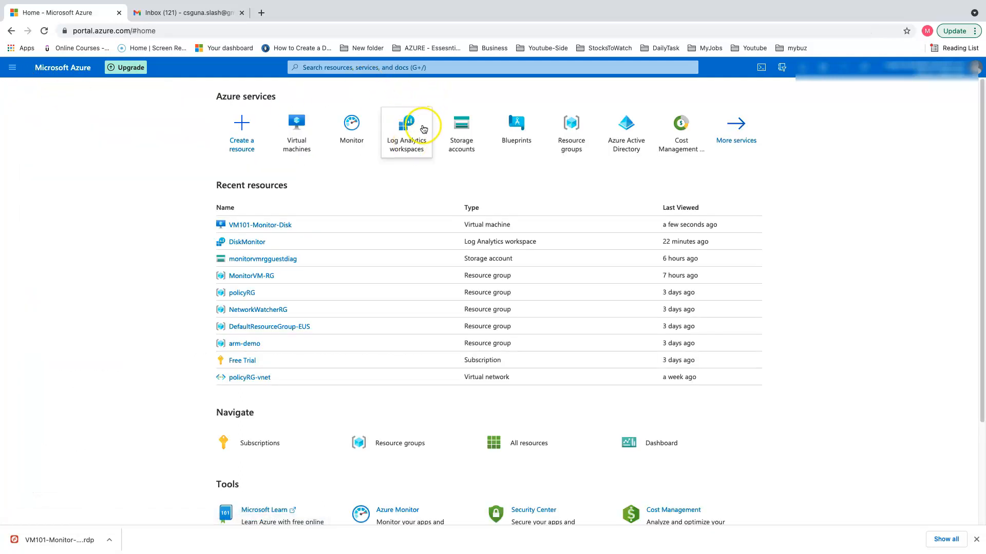
pyautogui.click(409, 125)
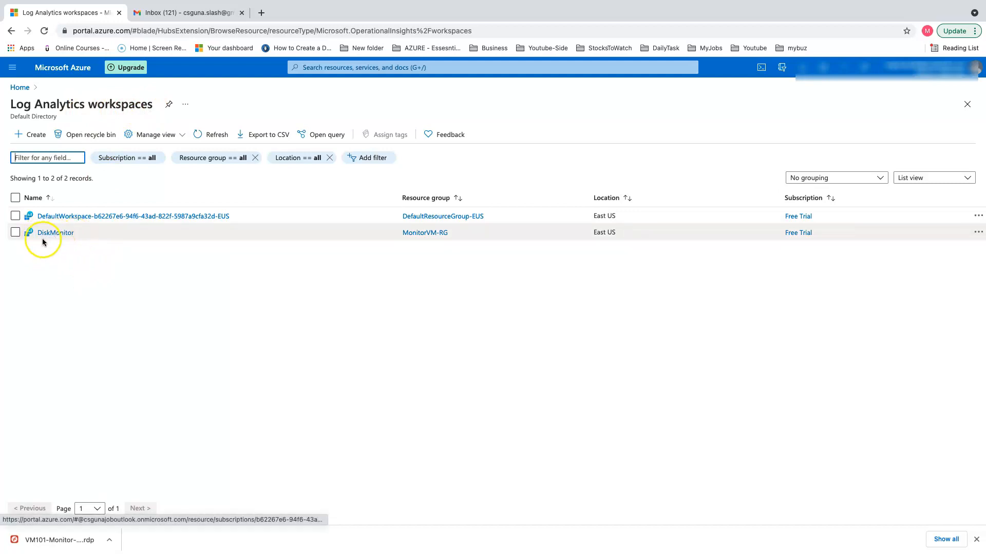
pyautogui.click(55, 234)
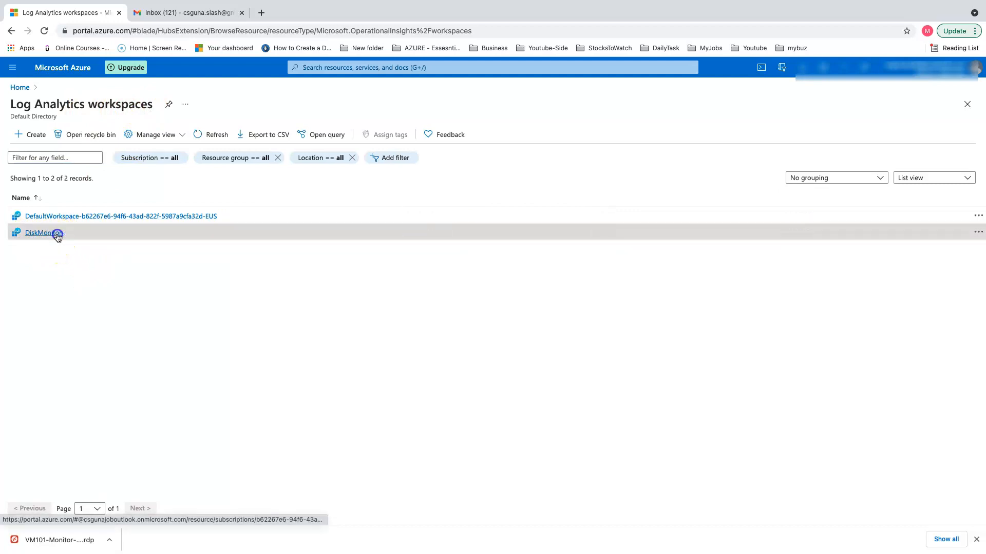
pyautogui.click(142, 104)
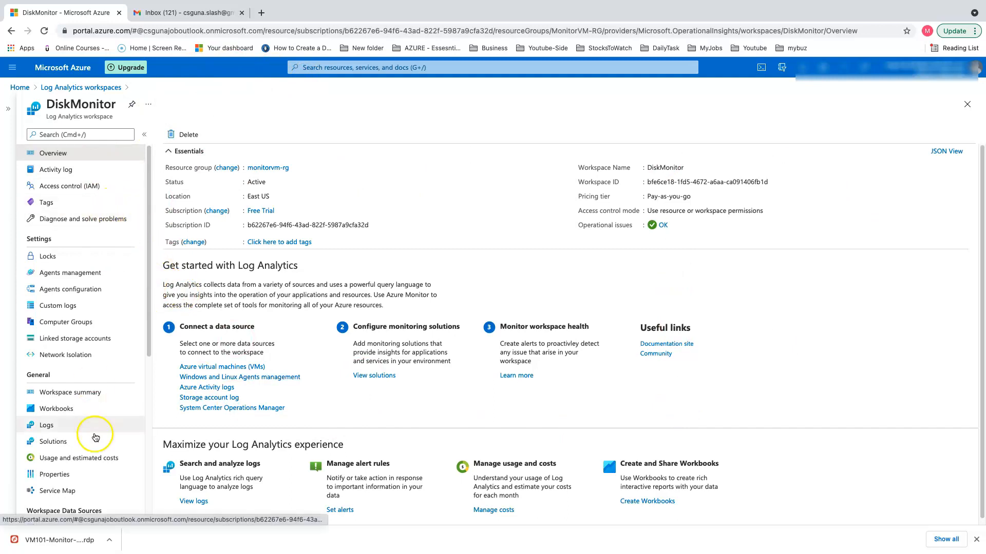
pyautogui.scroll(-3, 98, 362)
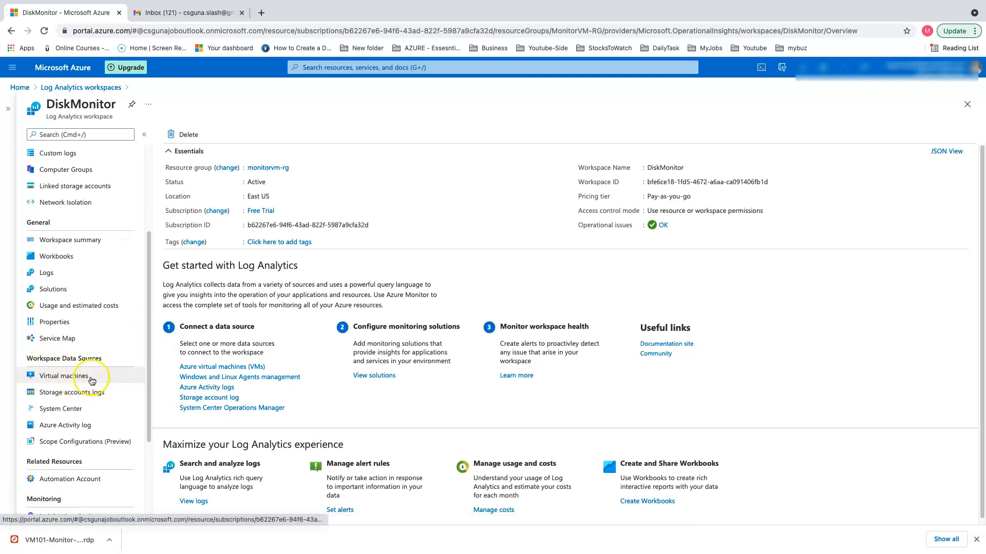
pyautogui.click(66, 376)
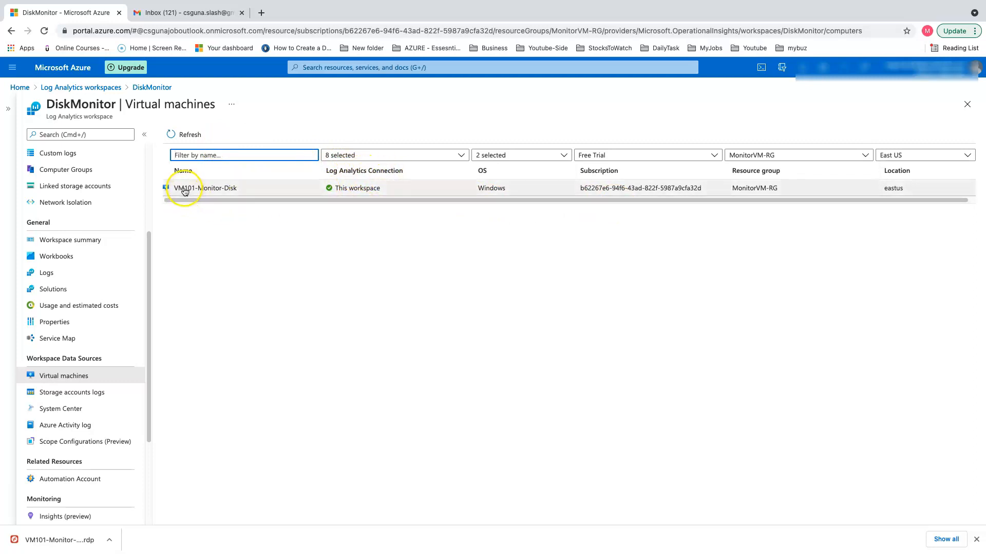
pyautogui.click(216, 188)
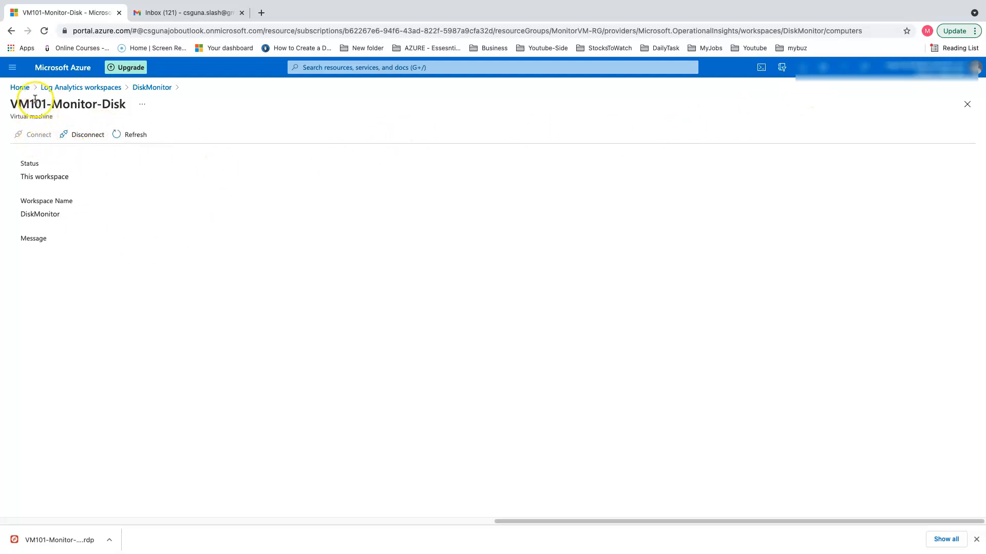
# Step: Return to the virtual machine VM101-Monitor-Disk and review its installed extensions
pyautogui.click(19, 88)
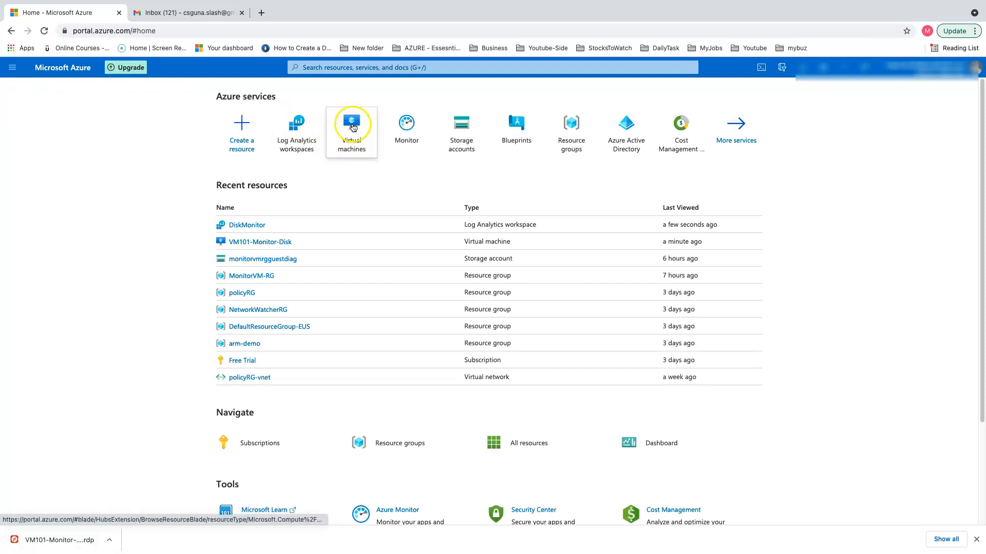
pyautogui.click(356, 129)
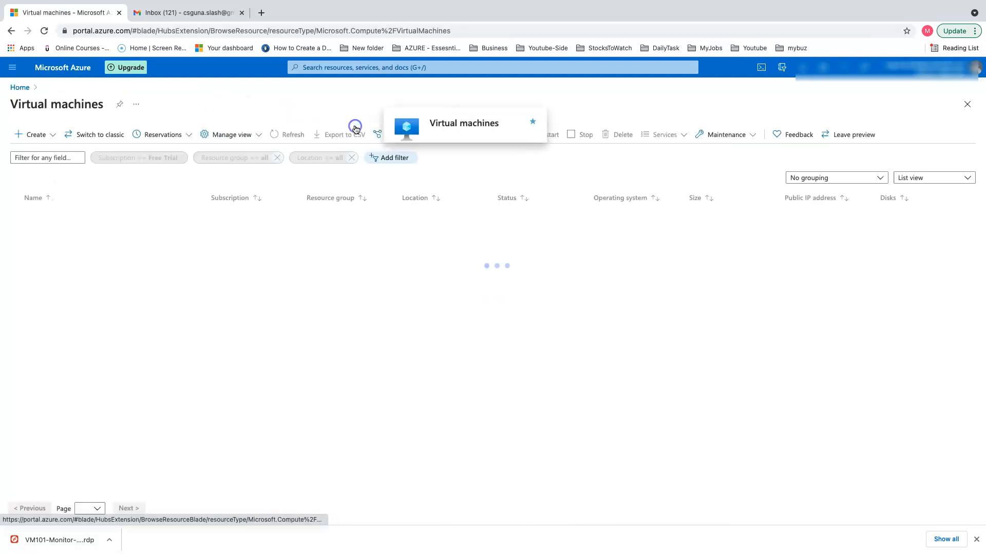
pyautogui.click(60, 217)
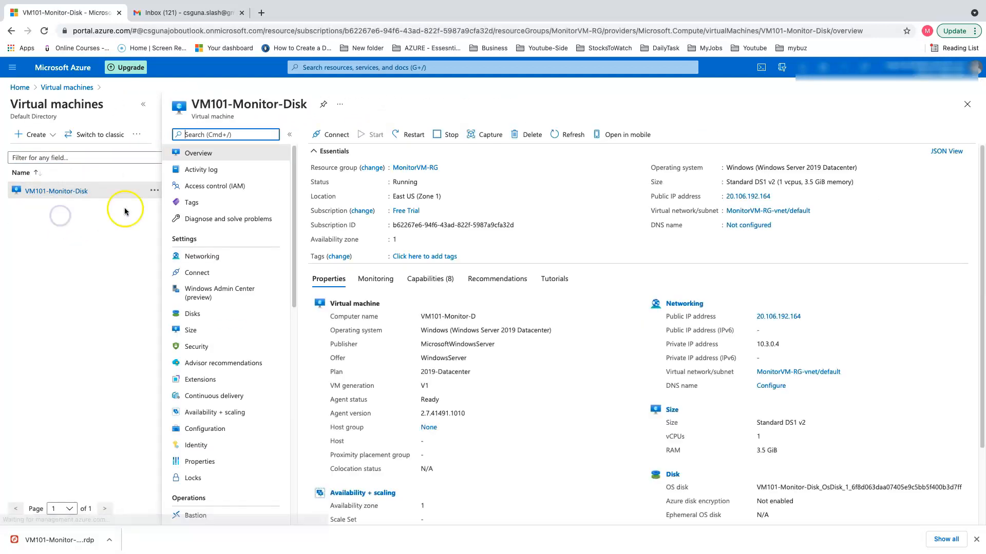
pyautogui.scroll(-4, 95, 311)
pyautogui.scroll(-5, 95, 311)
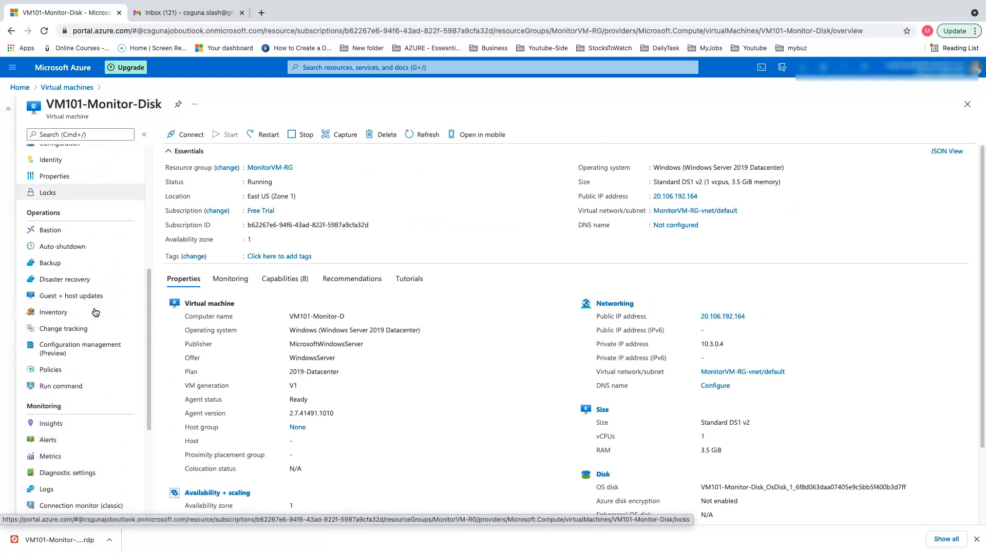
pyautogui.scroll(-3, 95, 312)
pyautogui.click(129, 311)
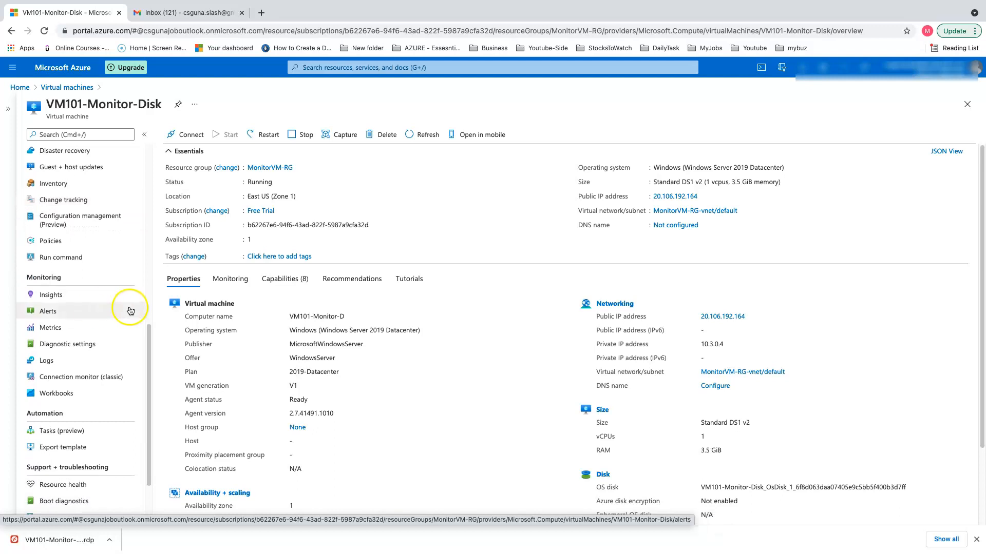
pyautogui.scroll(-3, 125, 311)
pyautogui.scroll(10, 125, 312)
pyautogui.scroll(1, 123, 312)
pyautogui.click(70, 215)
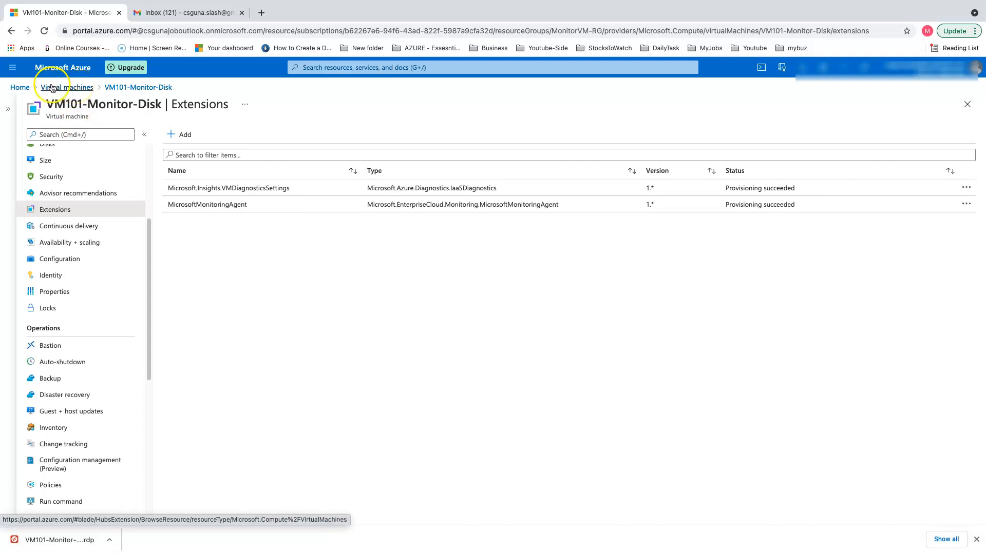
# Step: Reopen the DiskMonitor Log Analytics workspace and view its agents management page for Windows servers
pyautogui.click(20, 88)
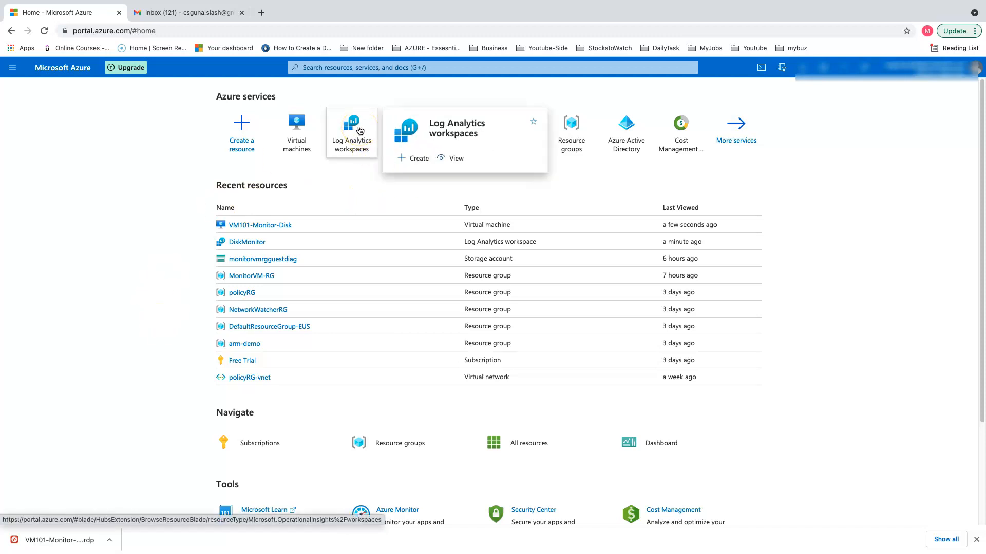
pyautogui.click(359, 131)
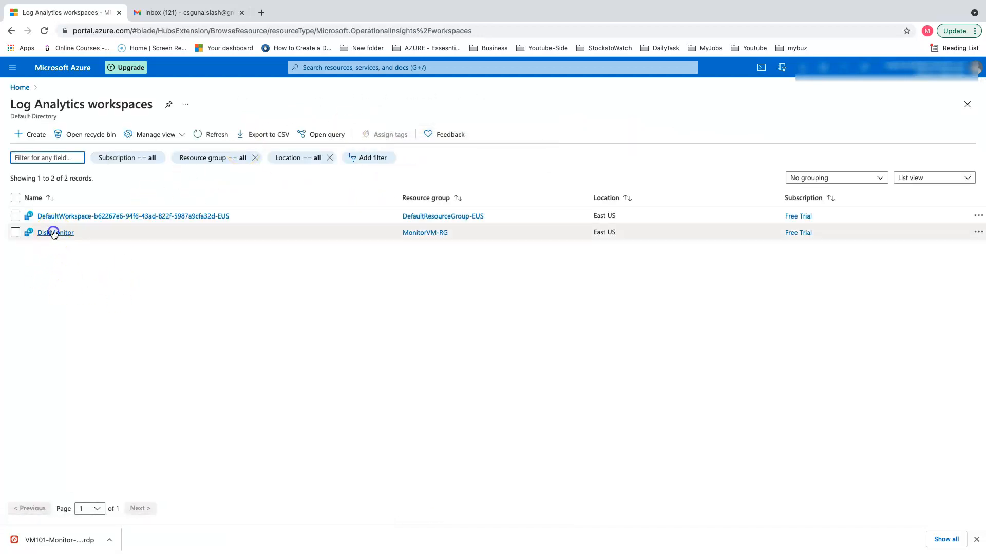
pyautogui.click(53, 234)
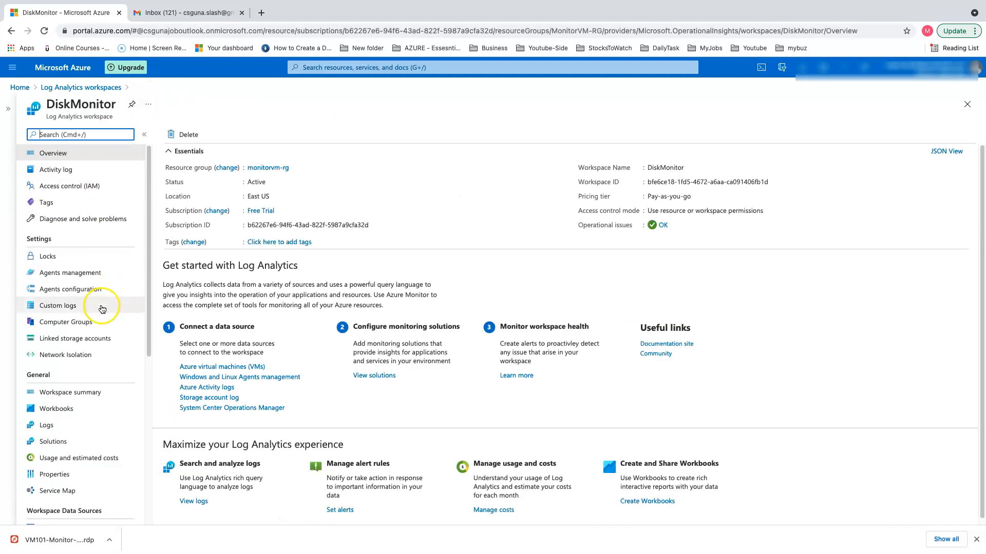
pyautogui.click(80, 273)
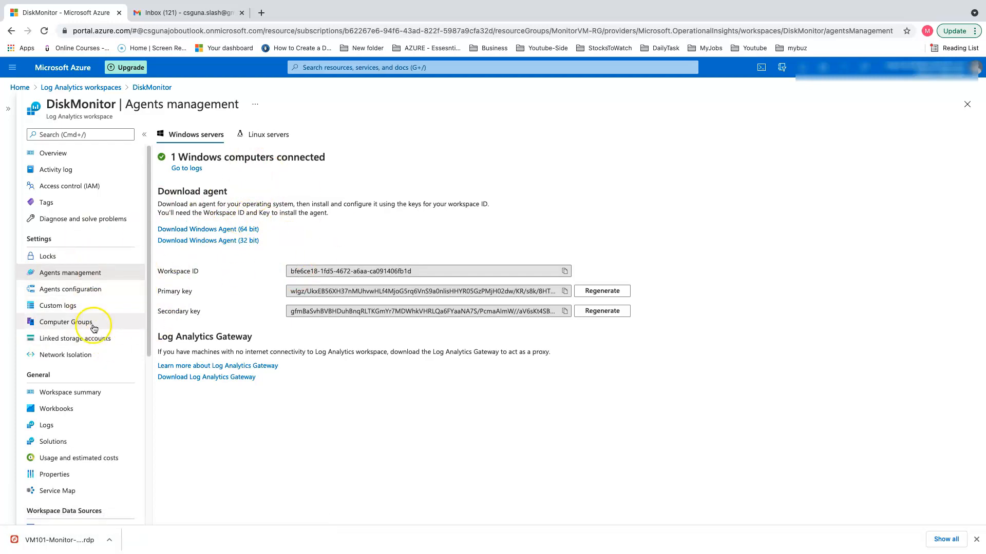
# Step: Review the Windows performance counters in DiskMonitor's agents configuration and the counters available to add, discarding any edits
pyautogui.click(65, 292)
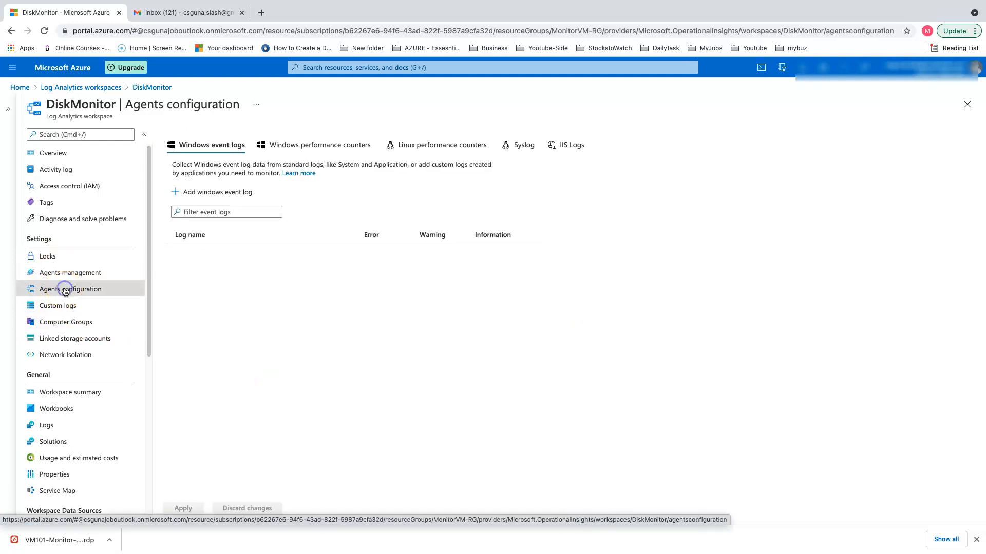
pyautogui.click(327, 147)
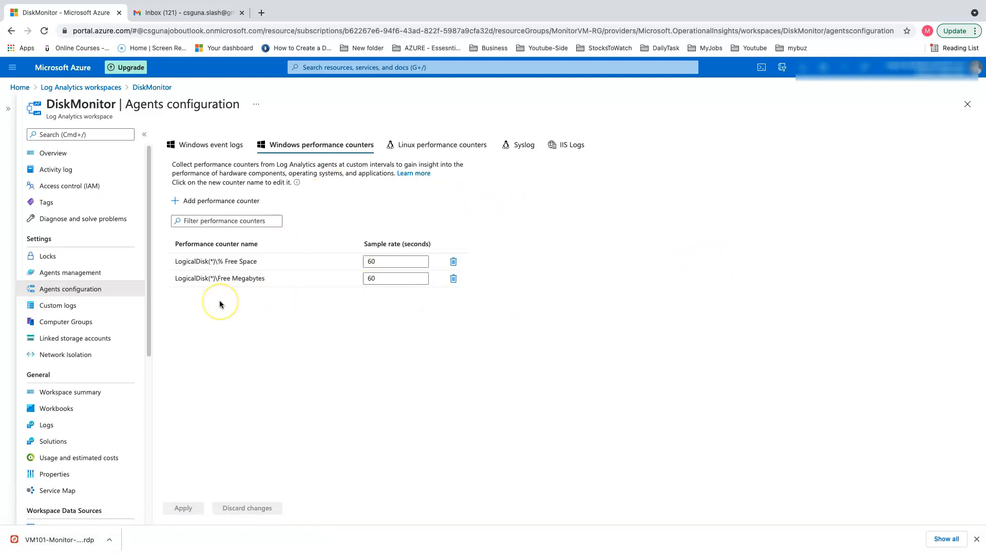
pyautogui.click(211, 201)
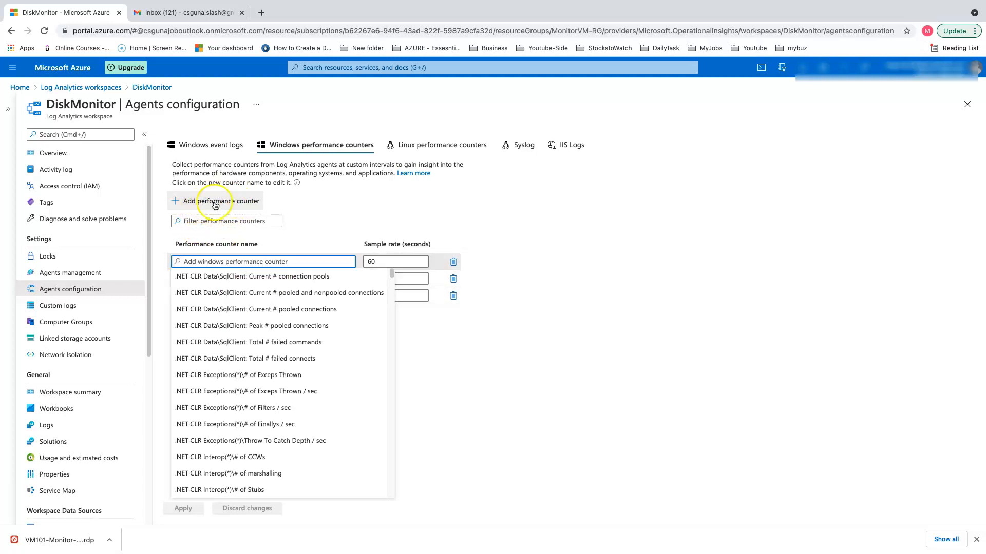
pyautogui.click(391, 273)
pyautogui.moveTo(392, 273); pyautogui.dragTo(396, 493)
pyautogui.click(583, 379)
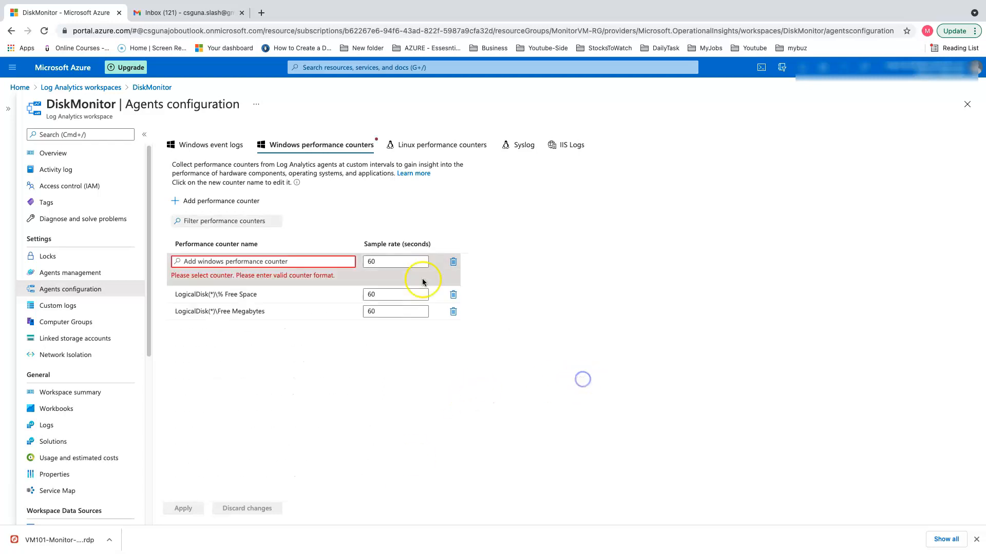
pyautogui.click(453, 262)
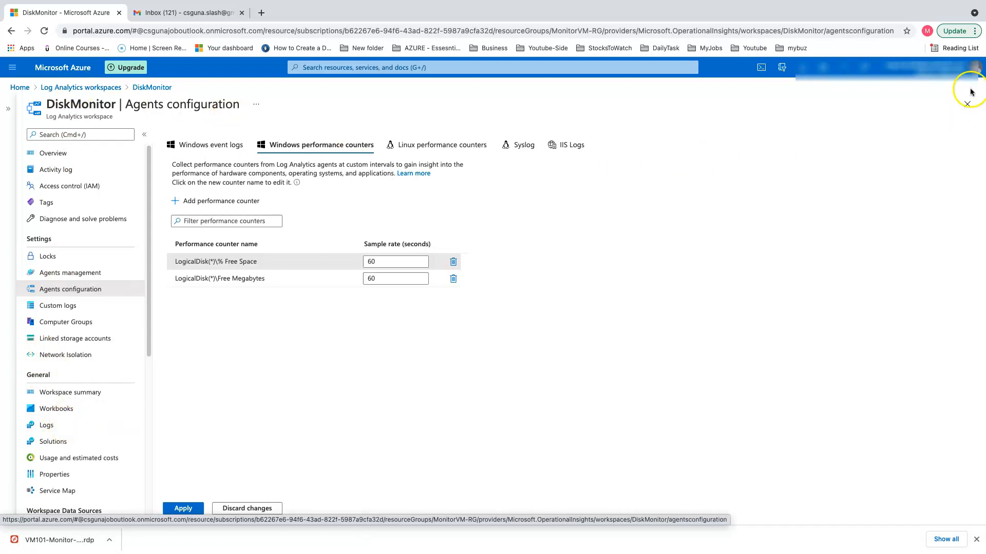
pyautogui.click(969, 105)
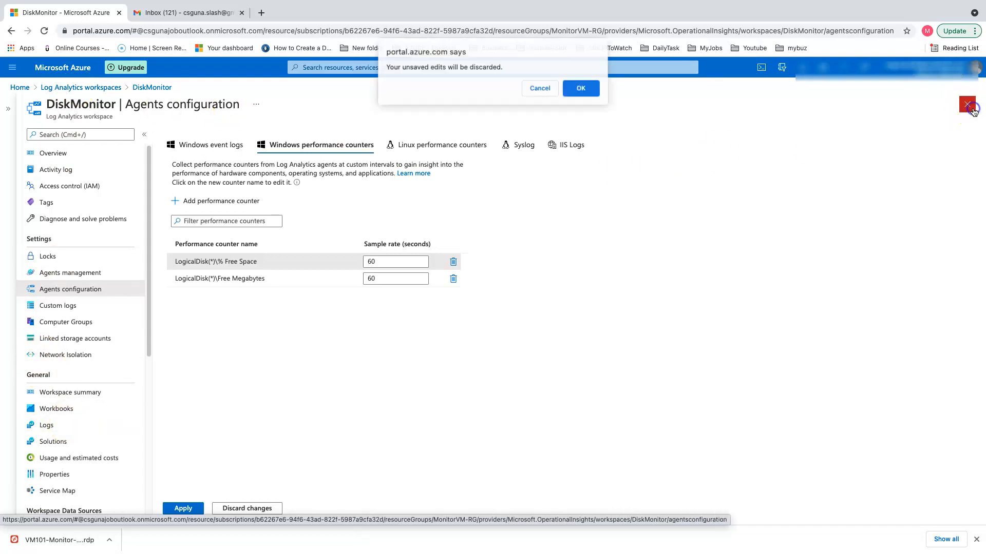
pyautogui.click(580, 88)
# Step: Open the logs of the DiskMonitor workspace and browse the example queries in the Virtual Machines category
pyautogui.click(56, 233)
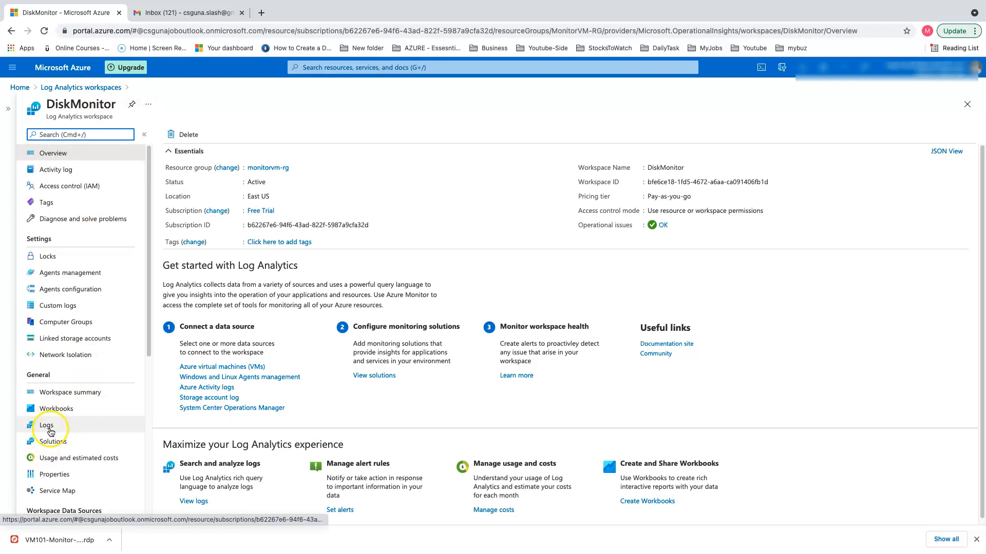
pyautogui.click(46, 427)
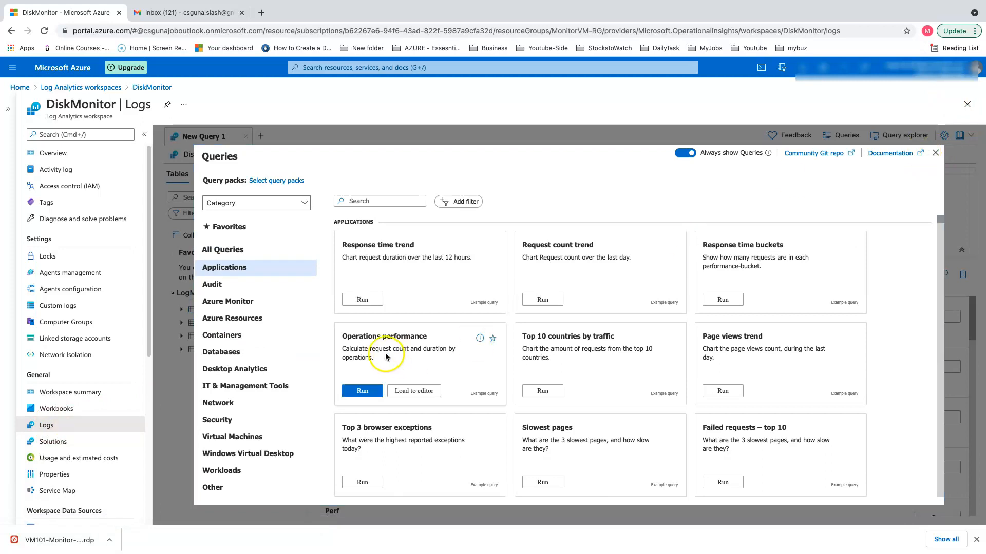
pyautogui.click(248, 437)
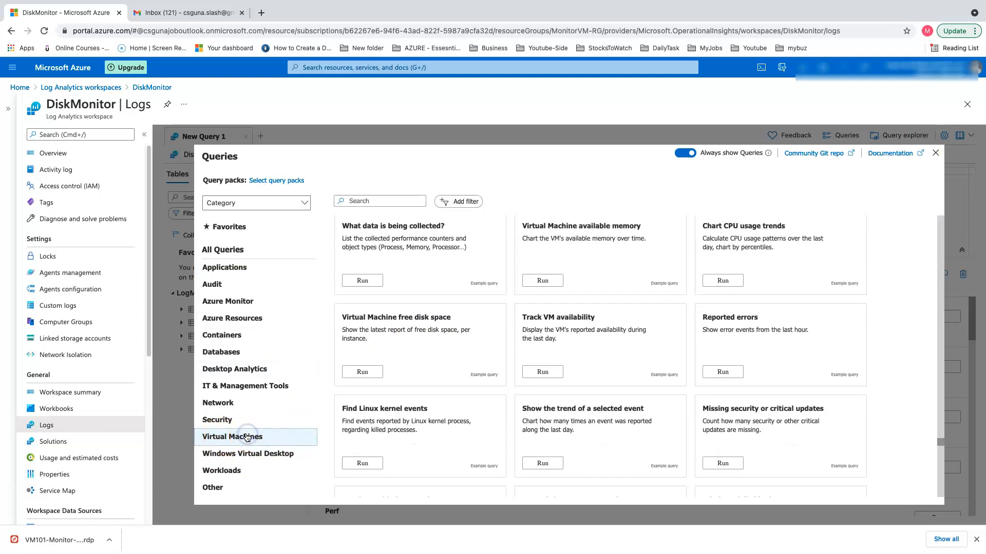
pyautogui.moveTo(408, 264)
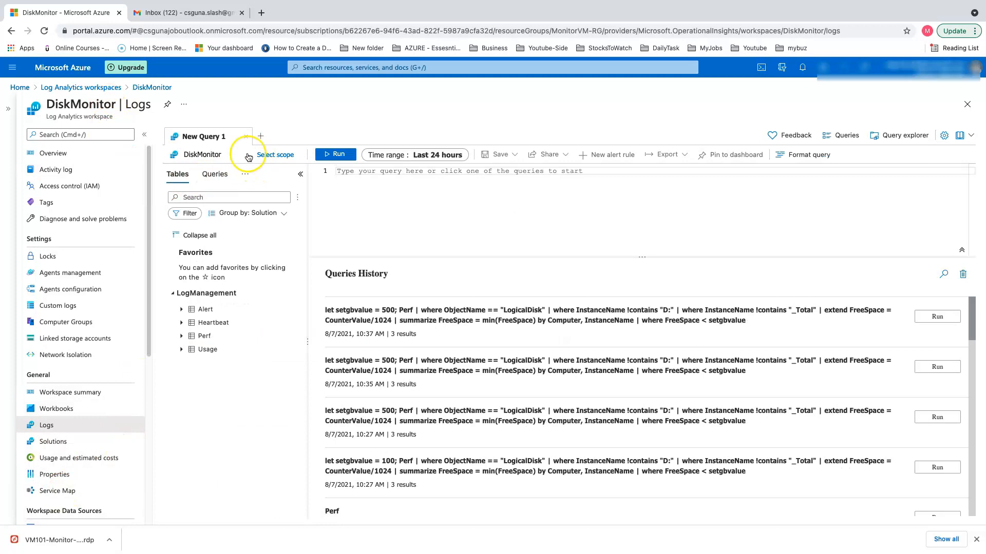
# Step: Reopen the DiskMonitor workspace's logs, dismiss the example queries and collapse the workspace menu to give the query editor more room
pyautogui.click(964, 105)
pyautogui.click(51, 235)
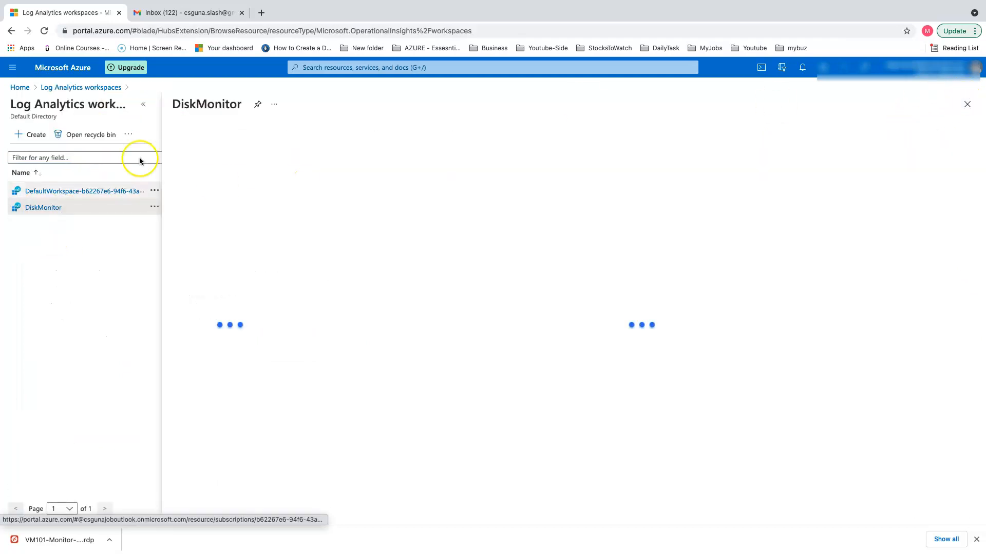
pyautogui.click(54, 428)
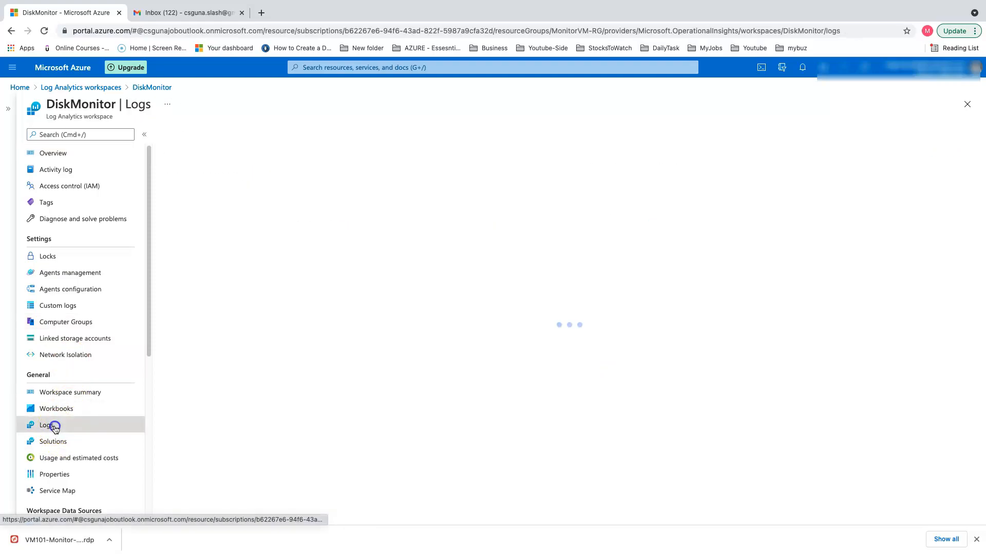
pyautogui.click(936, 153)
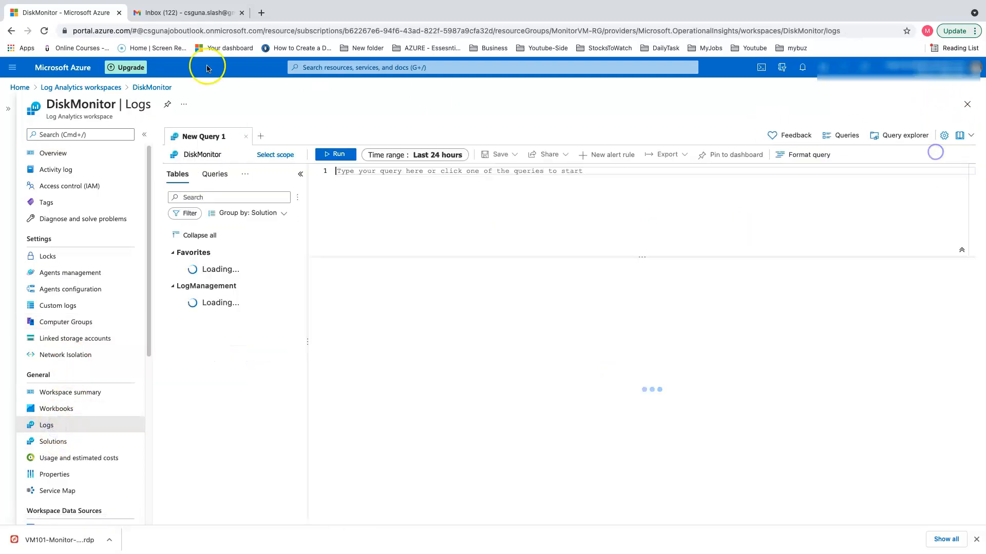
pyautogui.click(144, 134)
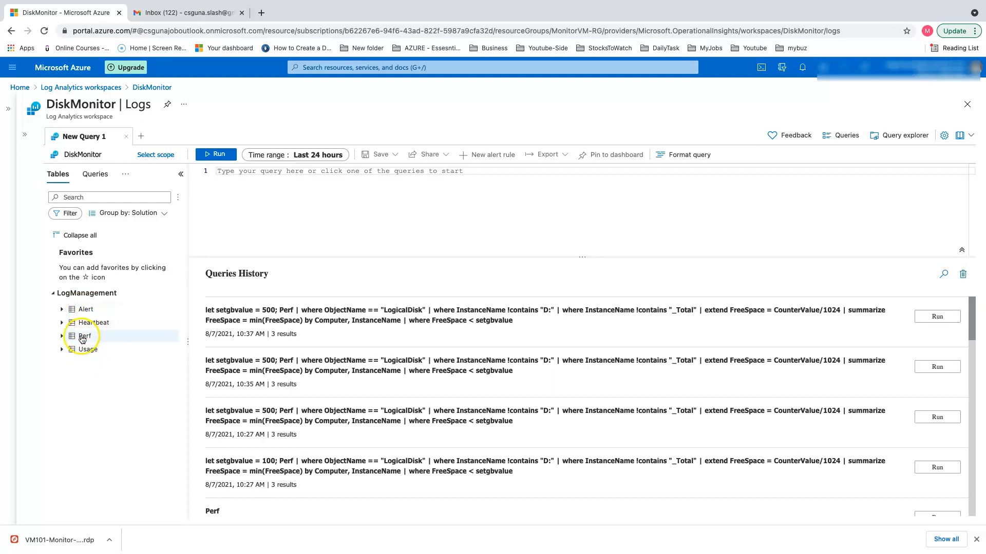
# Step: Examine the description and columns of the Perf table under LogManagement
pyautogui.moveTo(82, 342)
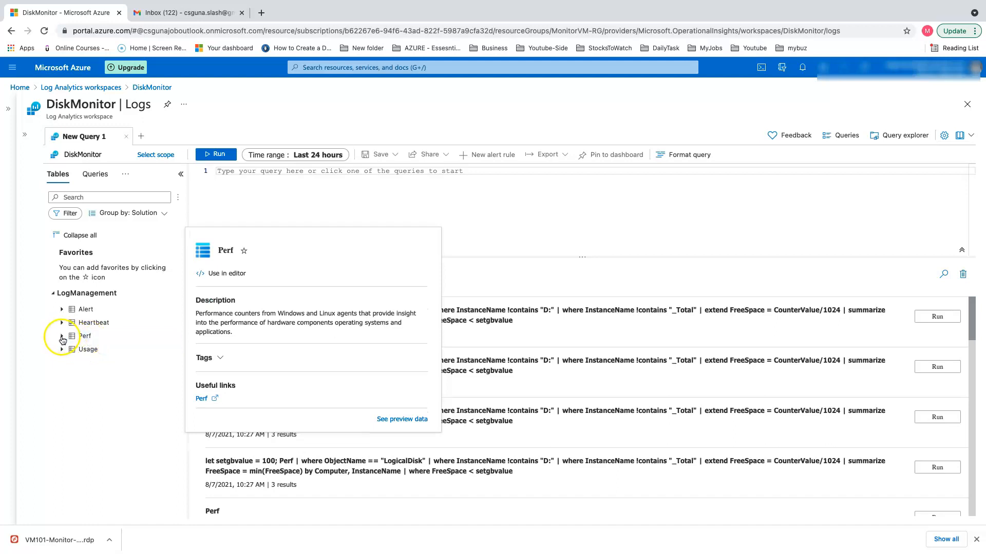
pyautogui.click(62, 337)
pyautogui.scroll(-2, 155, 405)
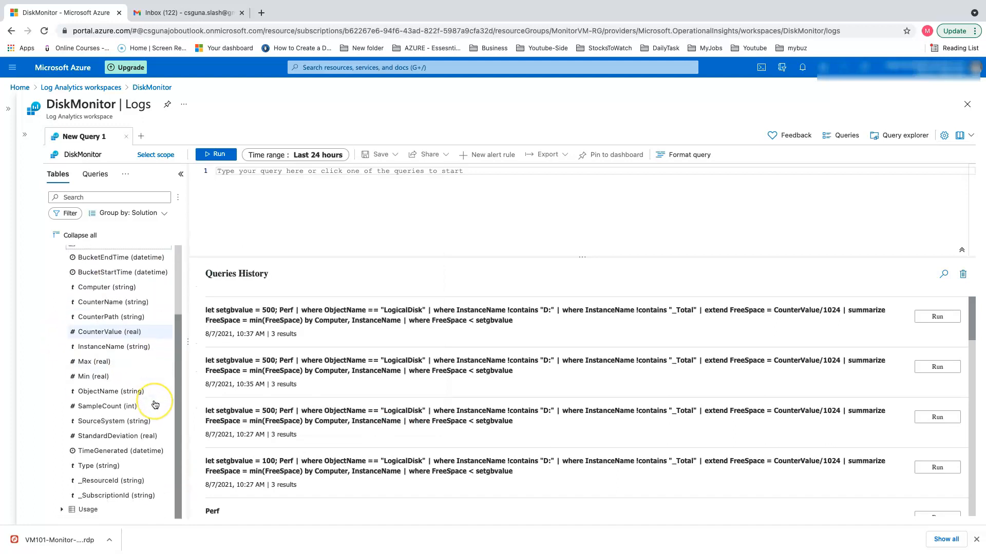
pyautogui.scroll(2, 155, 405)
pyautogui.click(62, 337)
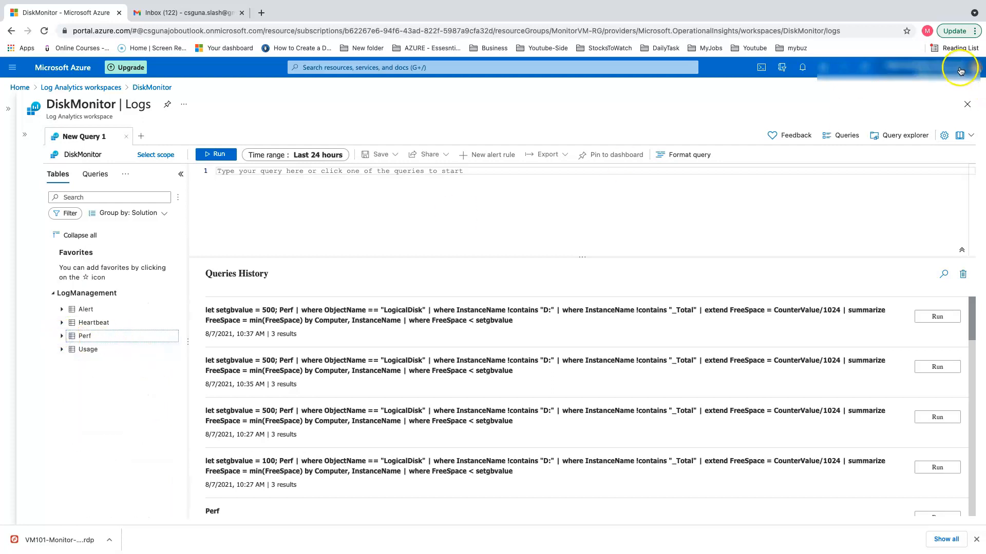
# Step: Leave the workspace, find the Monitor service from the portal home page and start a new alert rule from its alerts
pyautogui.click(967, 104)
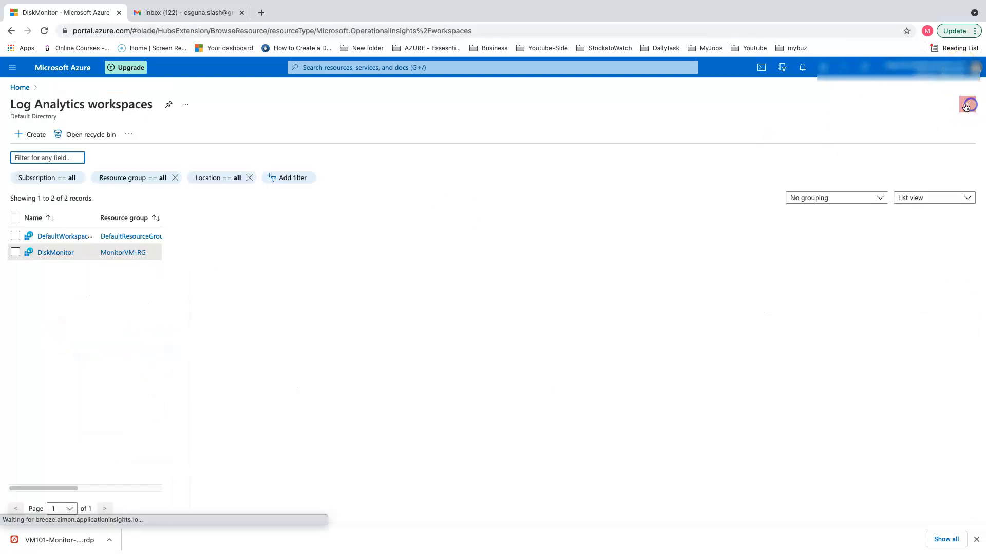
pyautogui.click(19, 87)
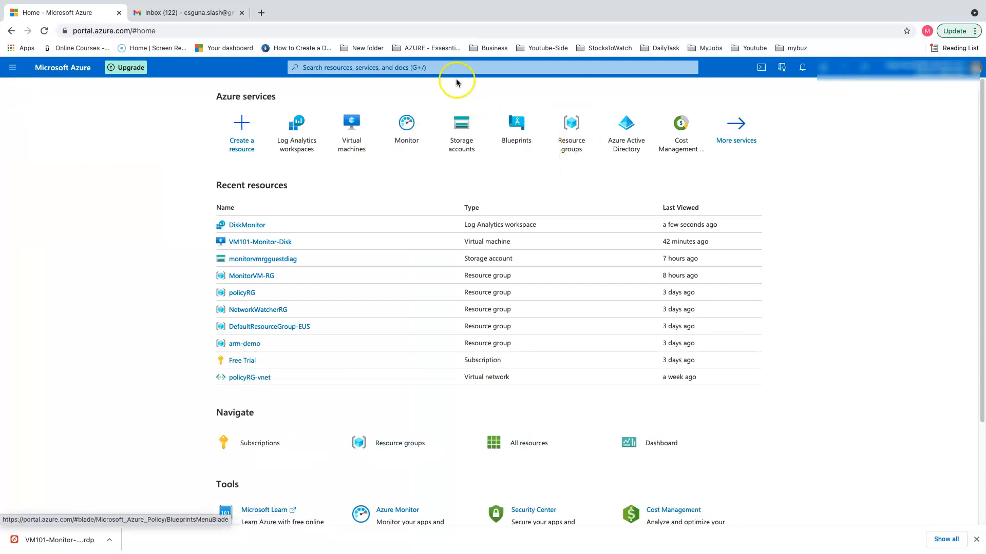
pyautogui.click(448, 70)
pyautogui.write('monitor')
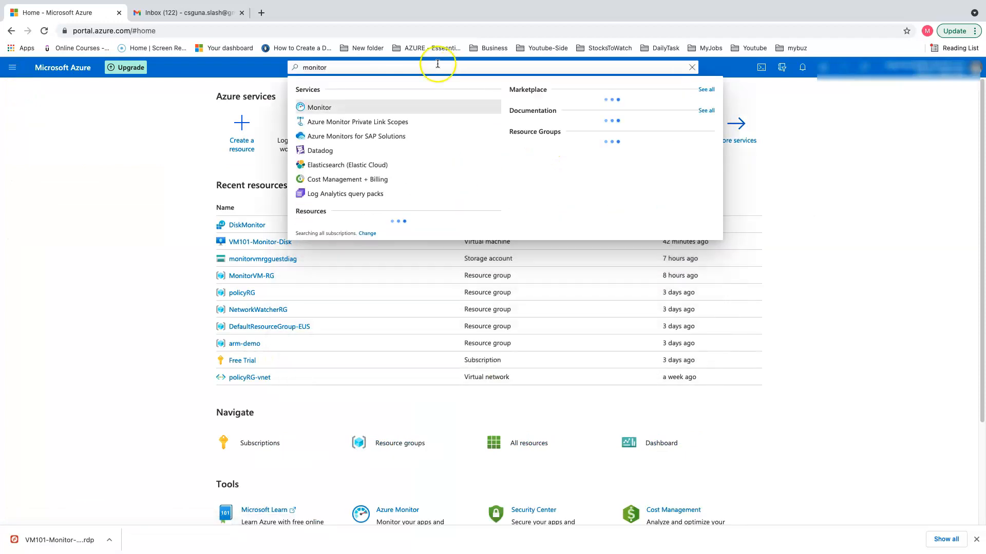
pyautogui.click(316, 112)
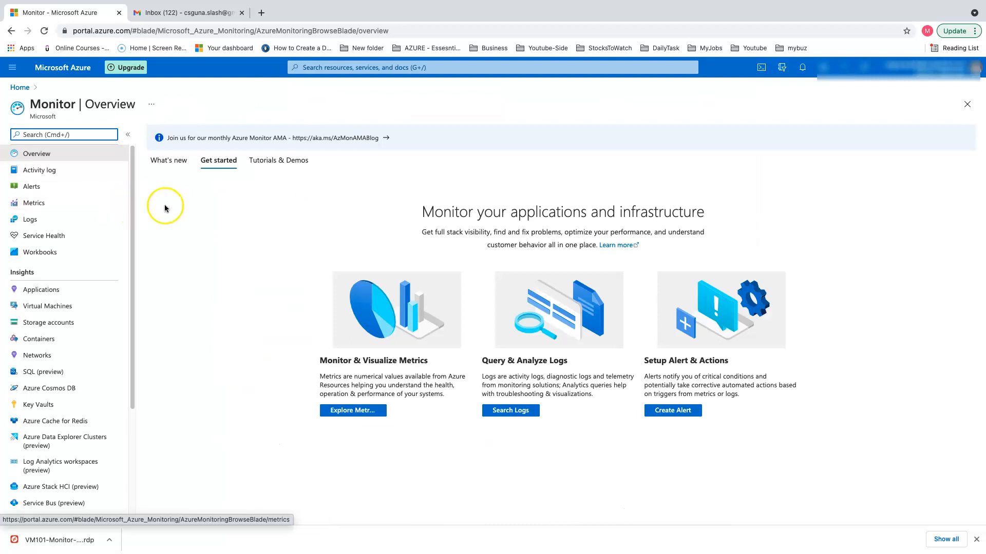
pyautogui.click(42, 187)
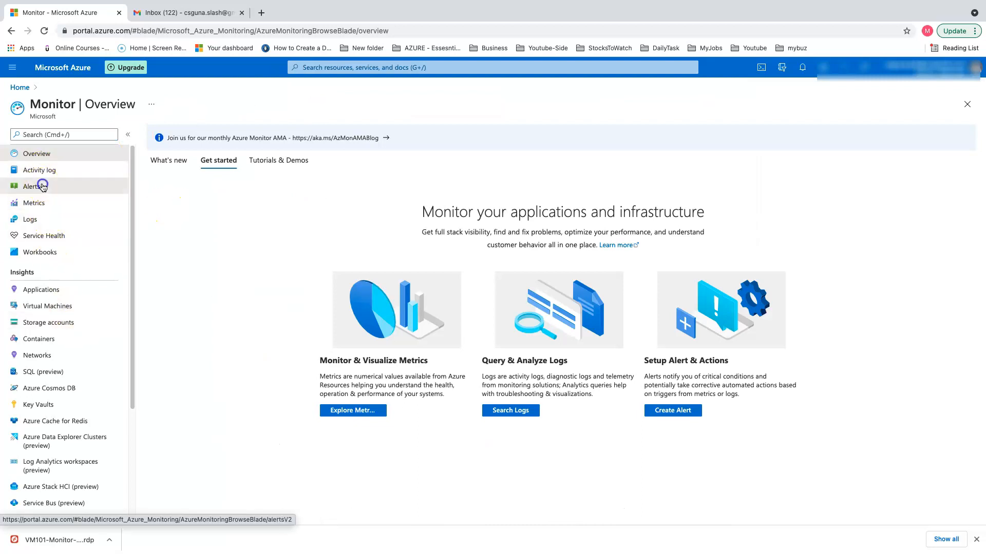
pyautogui.click(170, 139)
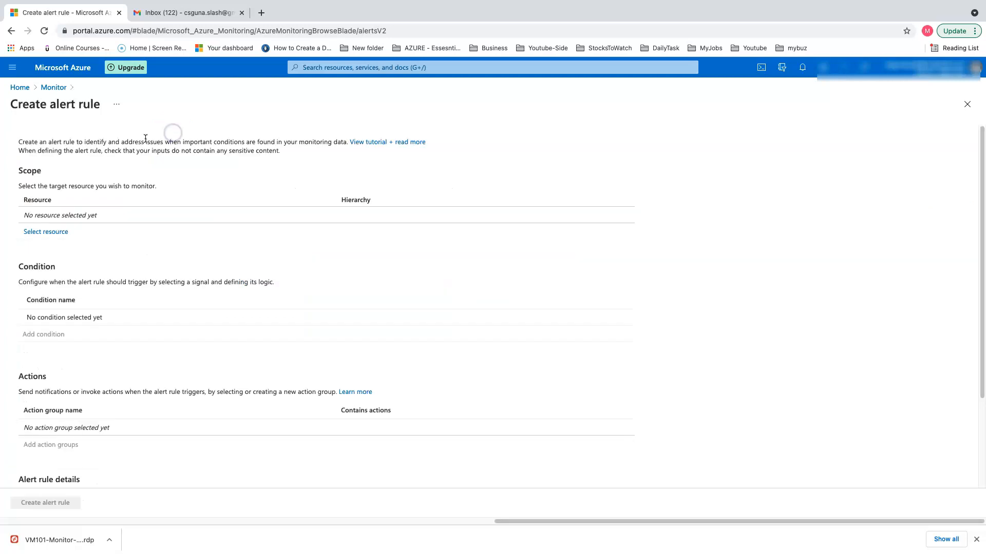
# Step: Set the alert rule's scope to the DiskMonitor workspace in MonitorVM-RG, filtering resources by Log Analytics workspaces
pyautogui.click(46, 232)
pyautogui.click(681, 148)
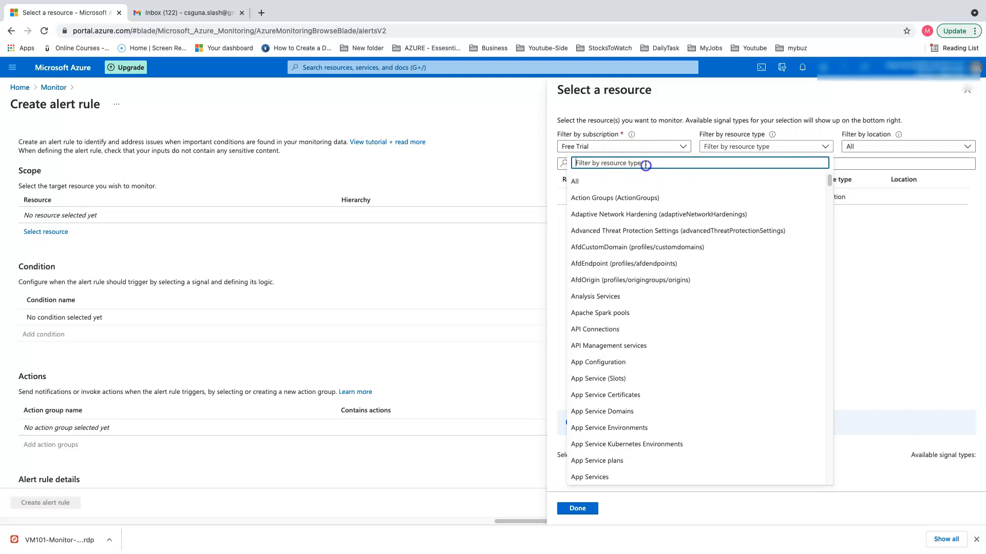
pyautogui.write('log')
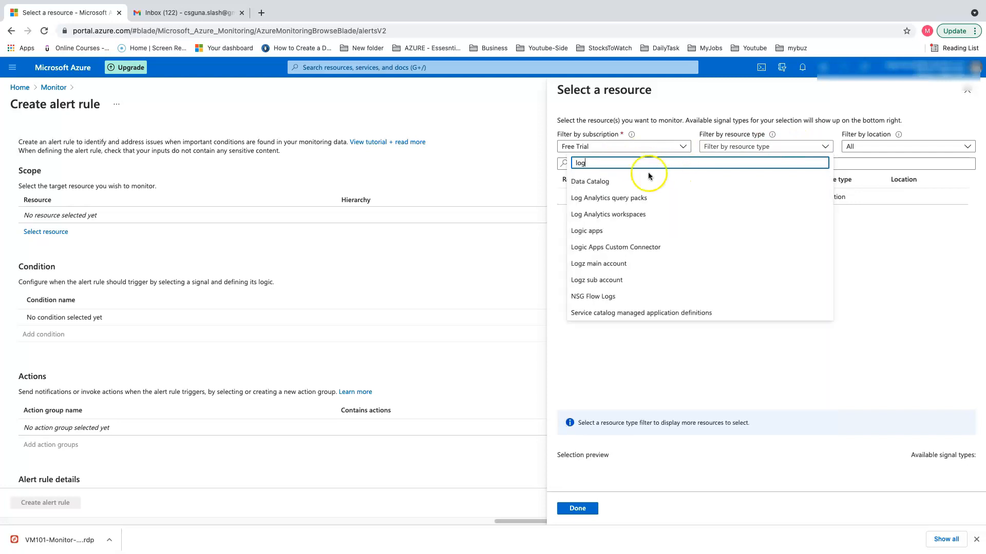
pyautogui.click(648, 214)
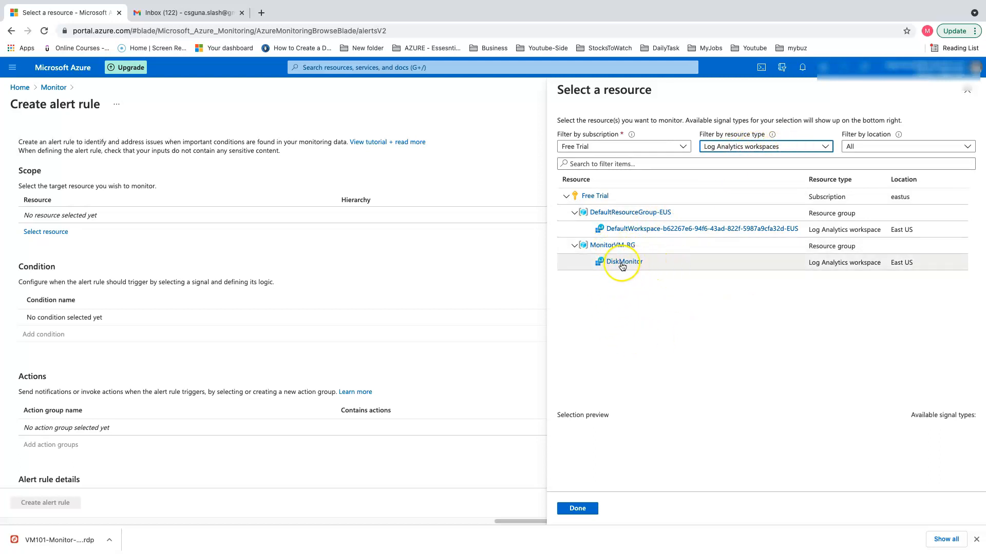
pyautogui.click(670, 265)
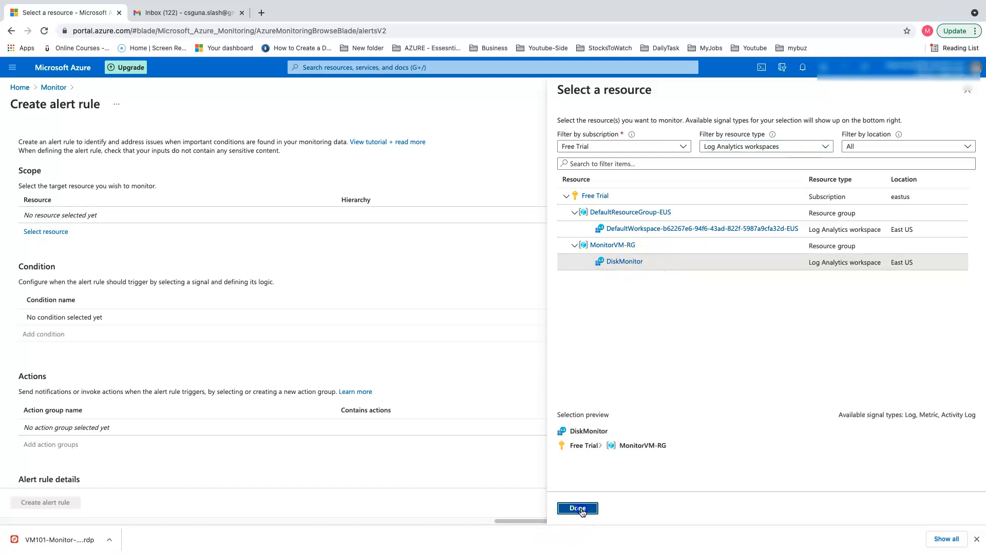
pyautogui.click(577, 508)
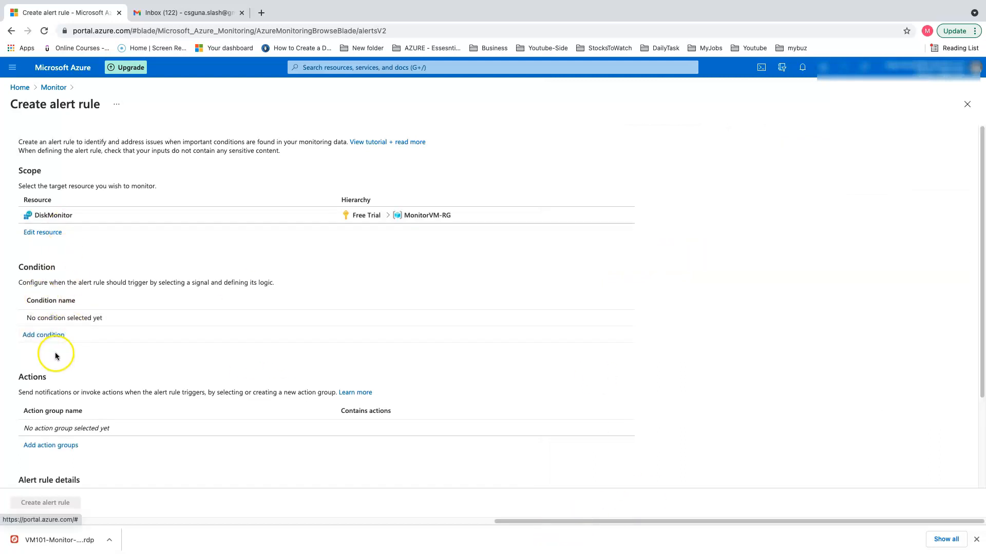
# Step: Add a Custom log search condition querying Perf LogicalDisk, excluding D: and _Total, for minimum FreeSpace (CounterValue/1024) by Computer and InstanceName below setgbvalue = 500
pyautogui.click(44, 335)
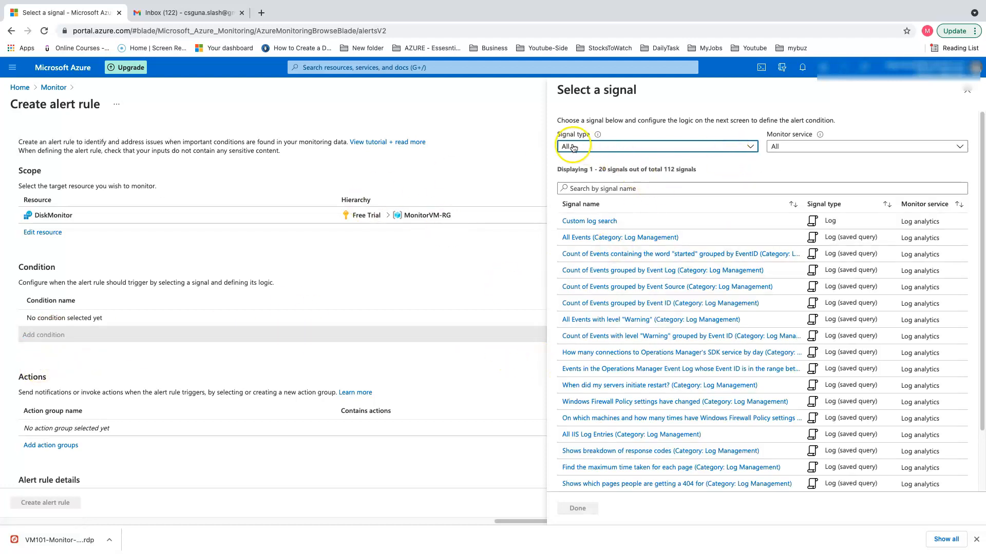
pyautogui.click(587, 221)
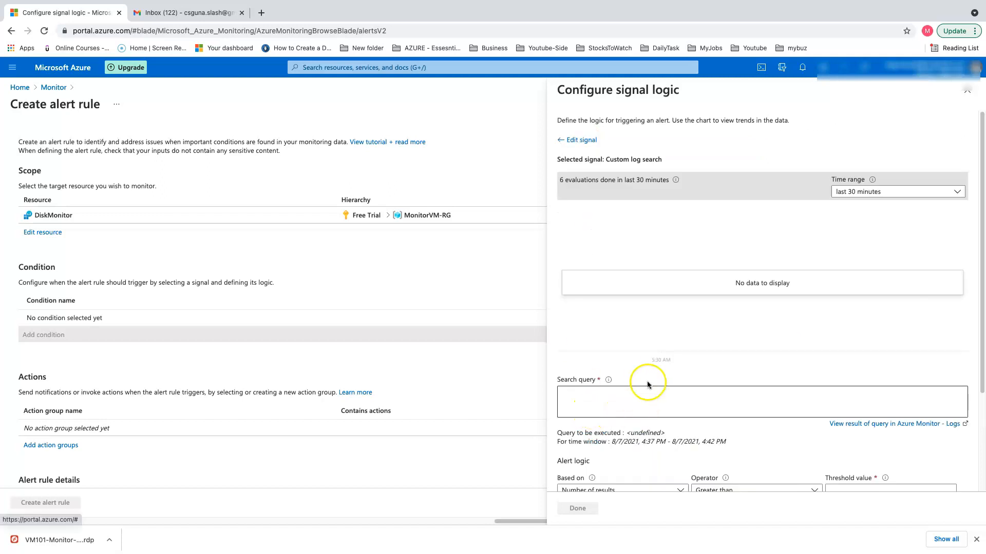
pyautogui.scroll(-2, 644, 405)
pyautogui.scroll(-1, 648, 380)
pyautogui.click(595, 308)
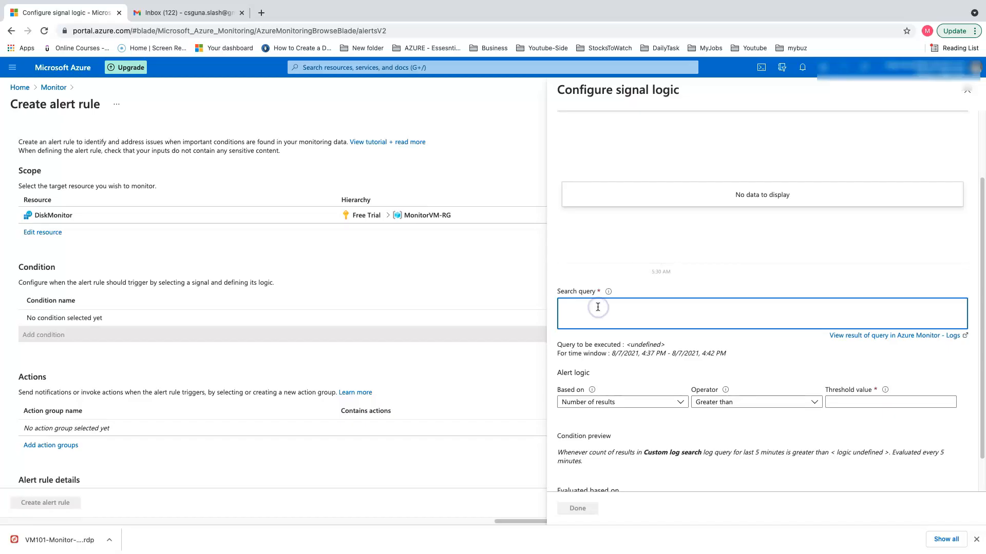
pyautogui.write('let setgbvalue = 500; Perf | where ObjectName == "LogicalDisk" | where InstanceName !contains "D:" | where InstanceName !contains "_Total" | extend FreeSpace = CounterValue/1024 | summarize FreeSpace = min(FreeSpace) by Computer, InstanceName | where FreeSpace < setgbvalue')
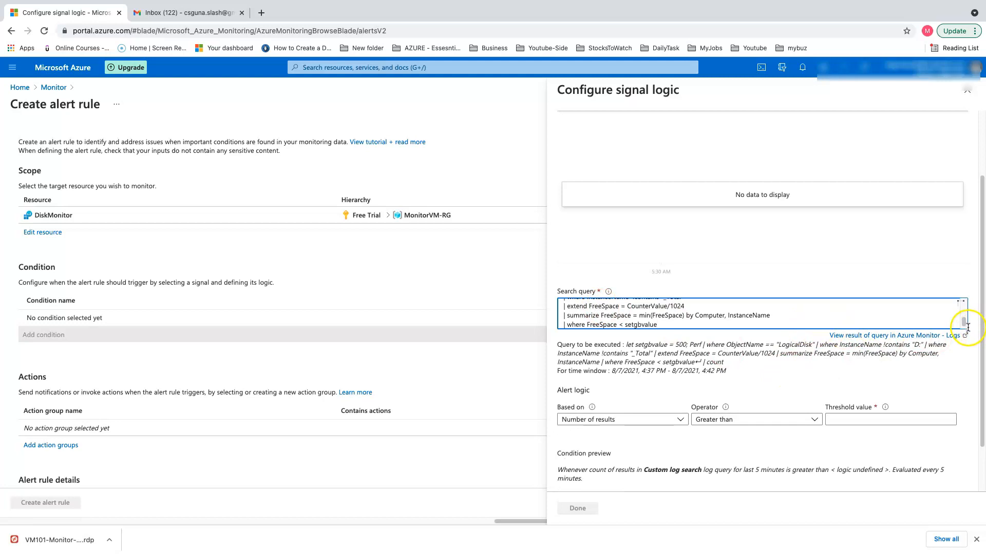
# Step: Examine the search query line by line, from the setgbvalue definition through the instance filters to the final FreeSpace comparison
pyautogui.scroll(3, 708, 315)
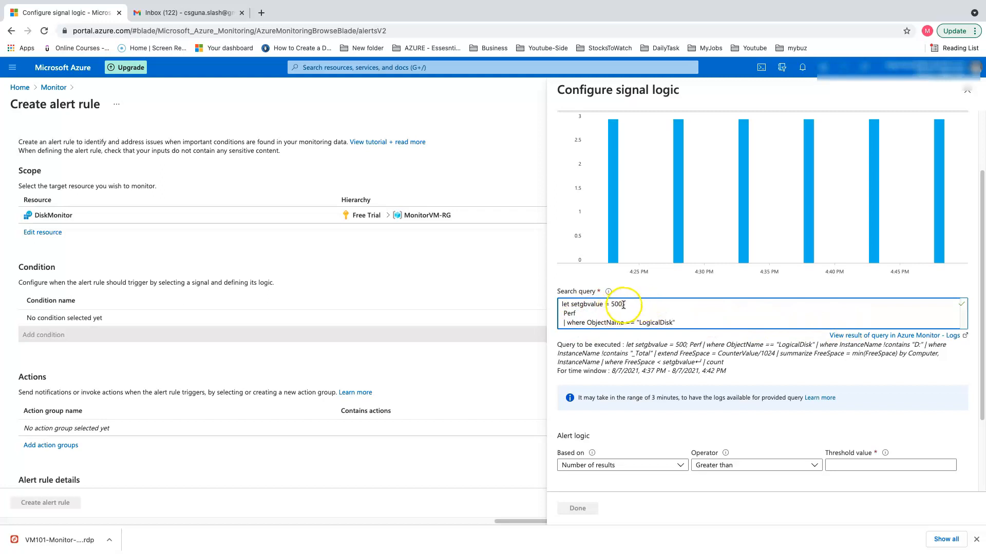
pyautogui.click(643, 304)
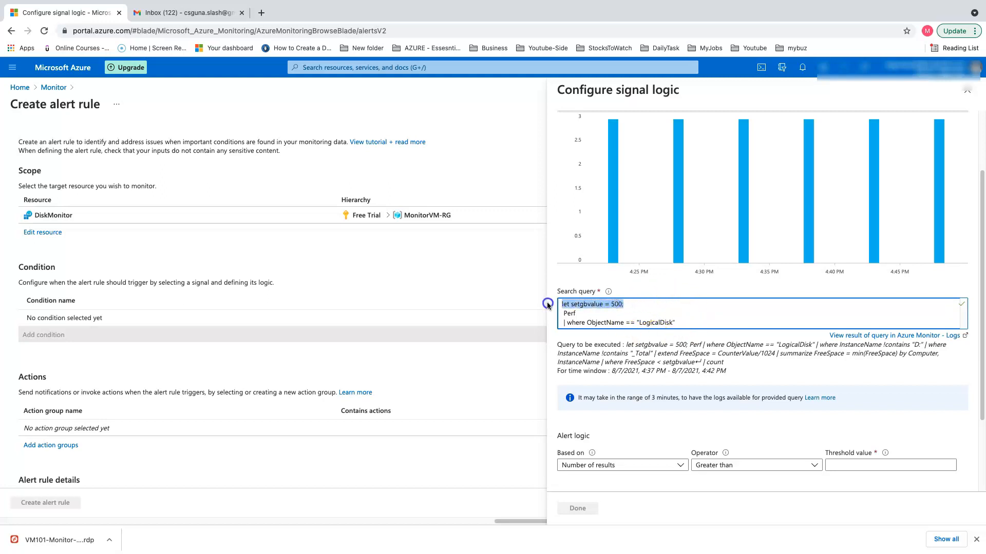
pyautogui.click(648, 304)
pyautogui.moveTo(559, 304); pyautogui.dragTo(630, 304)
pyautogui.scroll(-1, 597, 317)
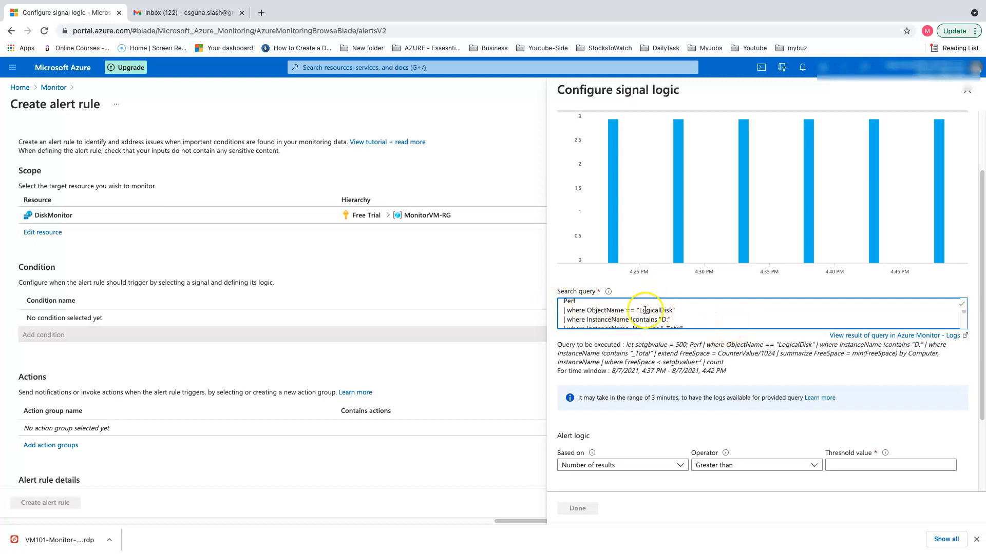
pyautogui.scroll(-2, 685, 316)
pyautogui.scroll(1, 672, 306)
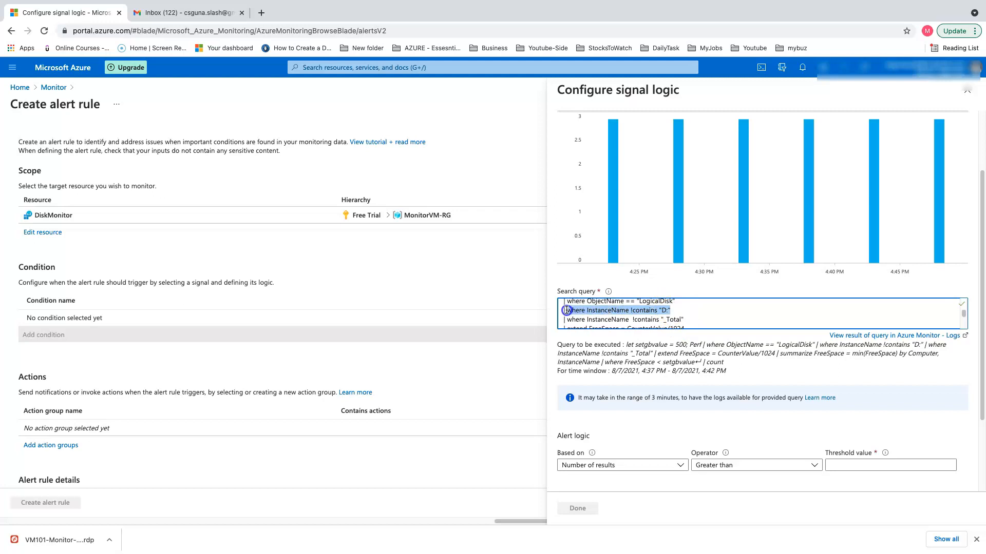
pyautogui.click(675, 310)
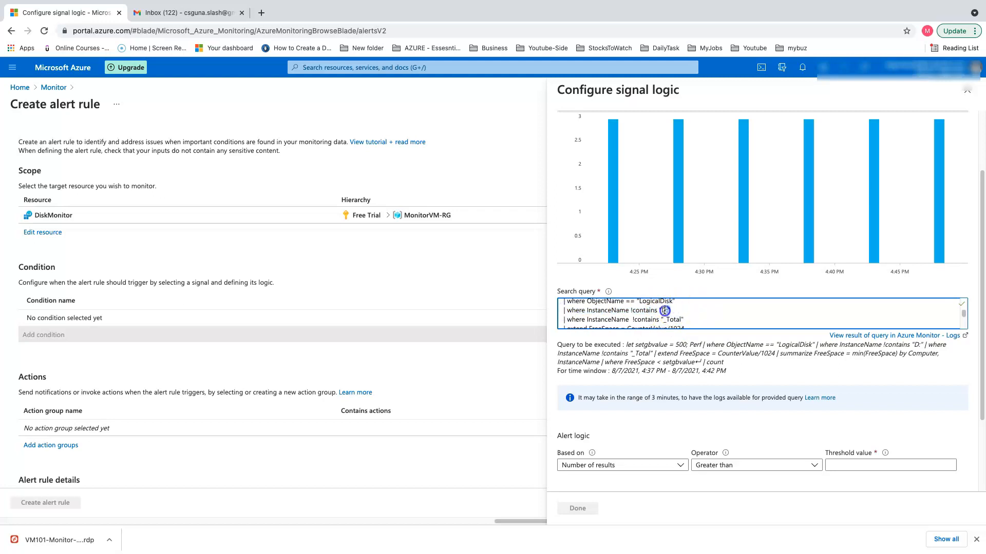
pyautogui.scroll(-2, 733, 323)
pyautogui.click(730, 319)
pyautogui.scroll(-2, 729, 319)
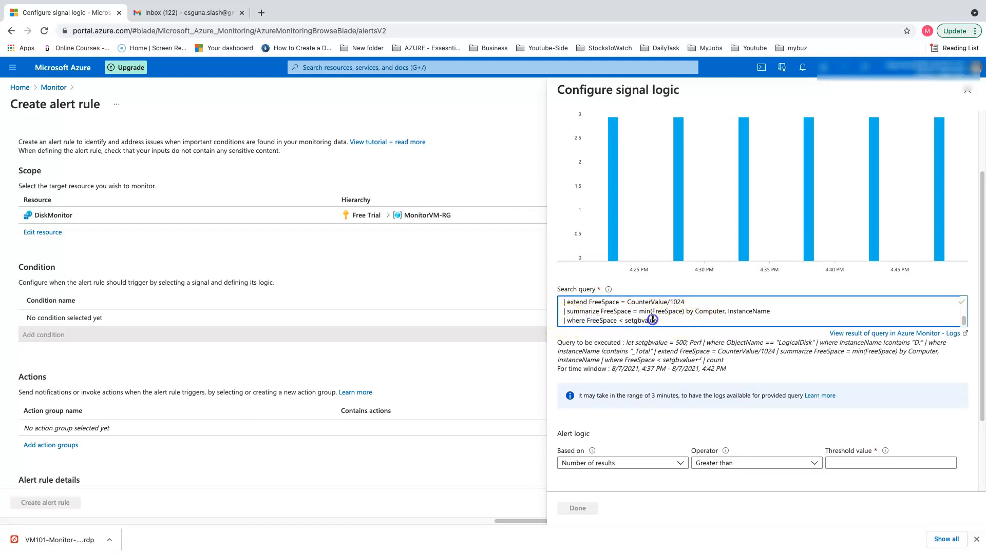
pyautogui.scroll(5, 700, 319)
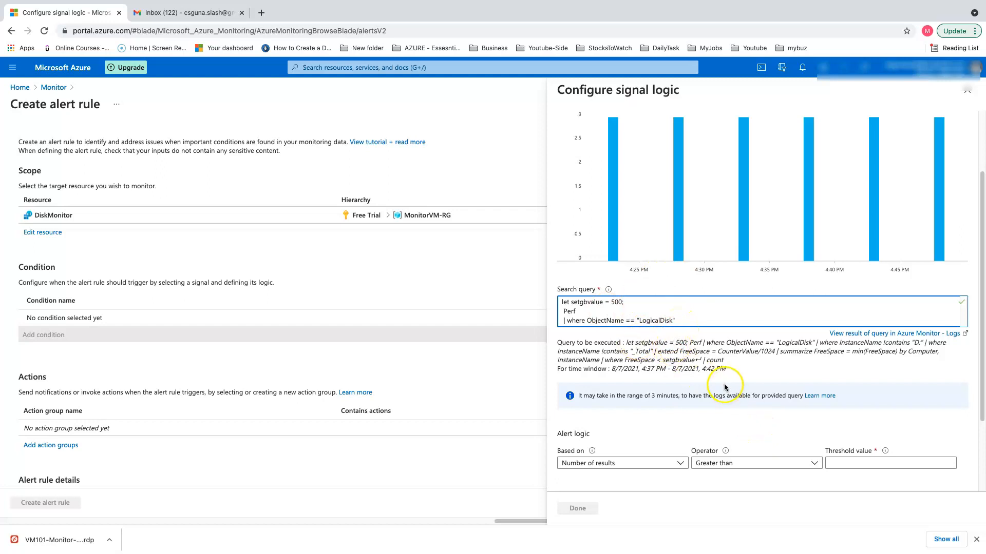
# Step: Set the alert logic's threshold value to 0, finish the signal logic and check the condition's estimated monthly cost
pyautogui.scroll(-3, 806, 483)
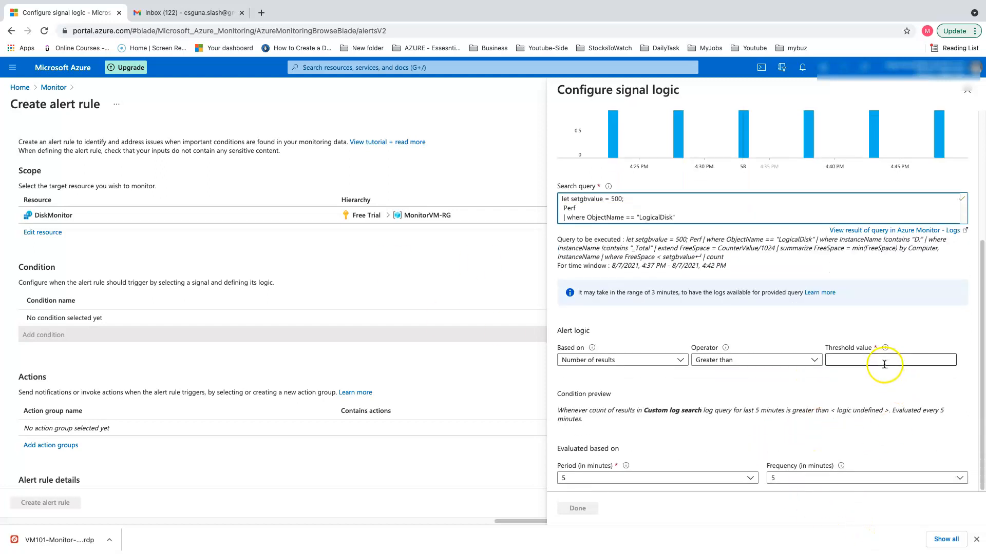
pyautogui.click(863, 359)
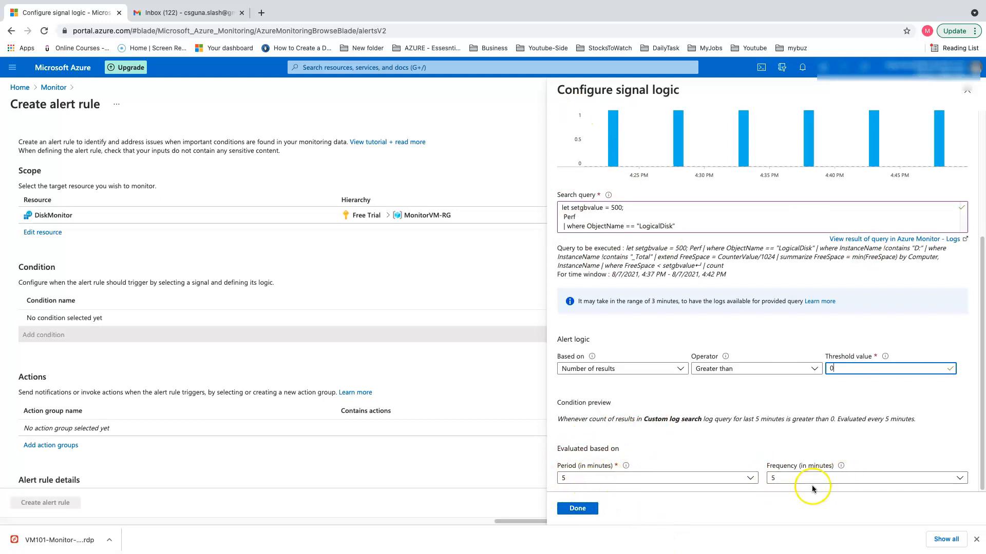
pyautogui.click(576, 509)
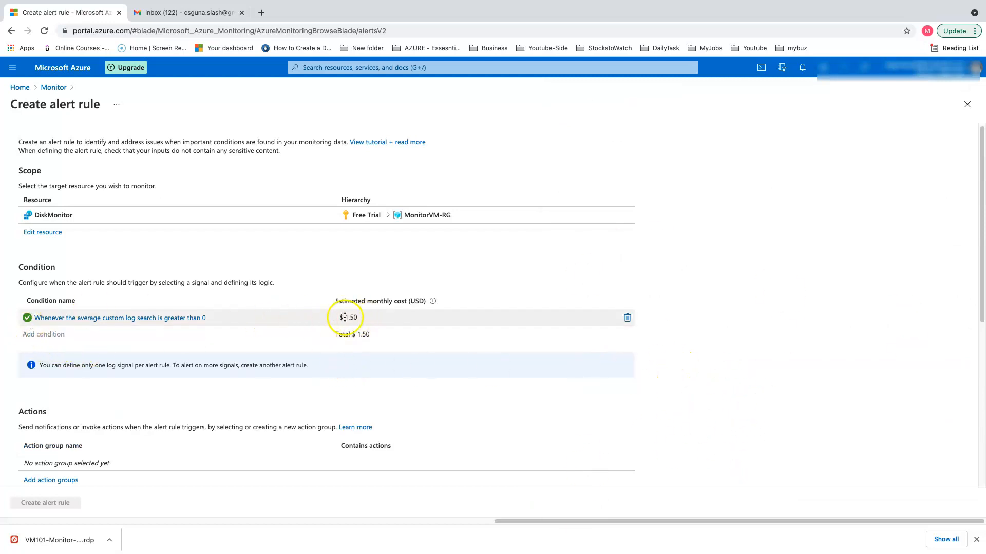
pyautogui.click(360, 319)
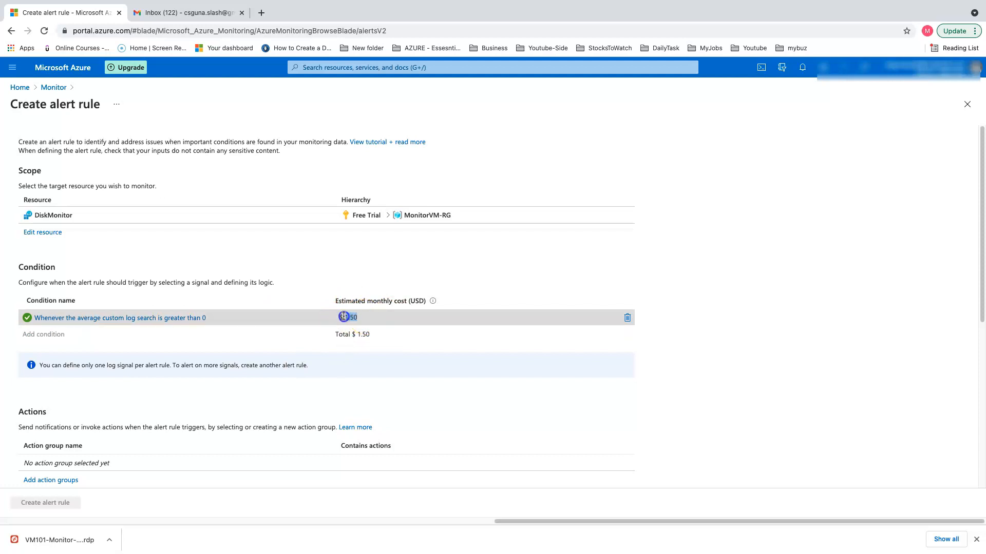
# Step: Attach the devcust action group to the alert rule
pyautogui.scroll(-5, 745, 381)
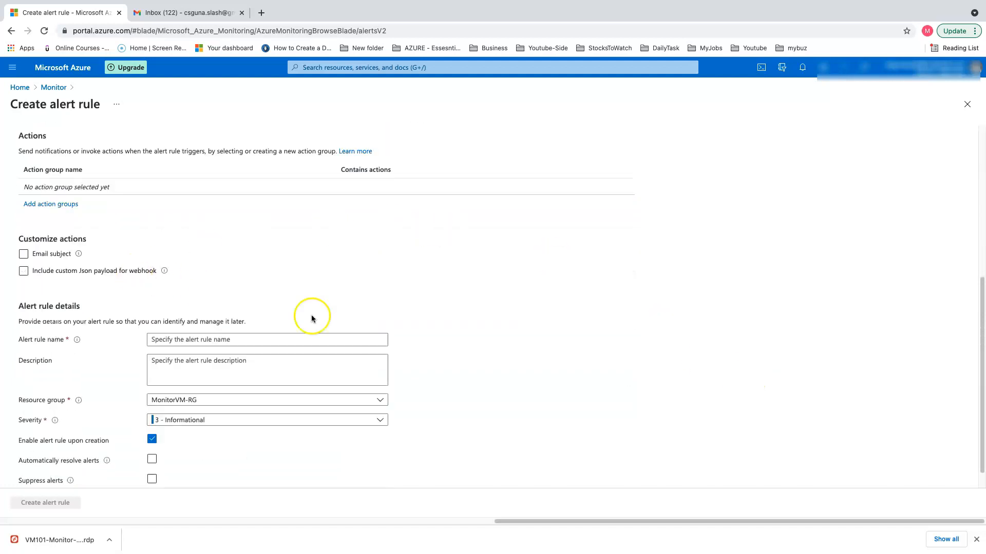
pyautogui.scroll(4, 437, 315)
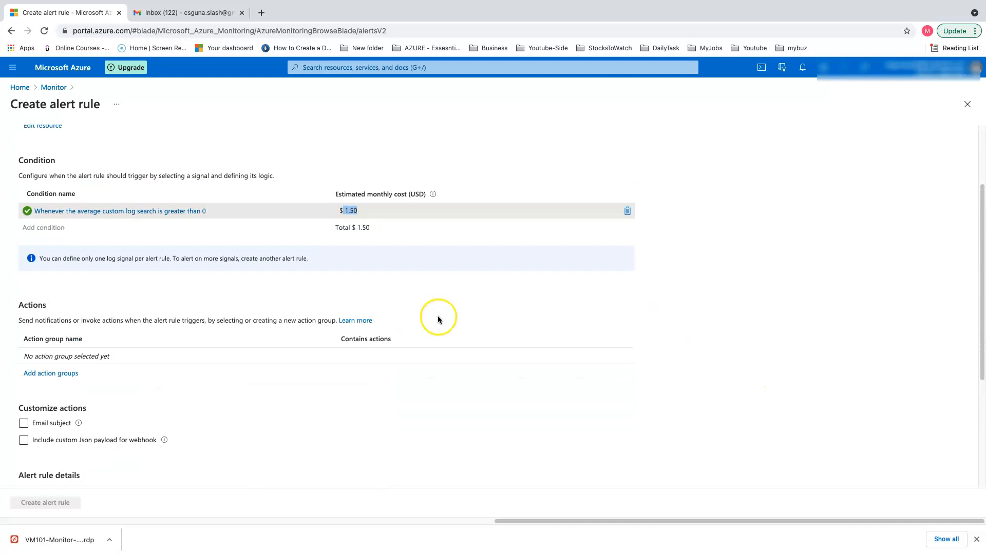
pyautogui.click(58, 374)
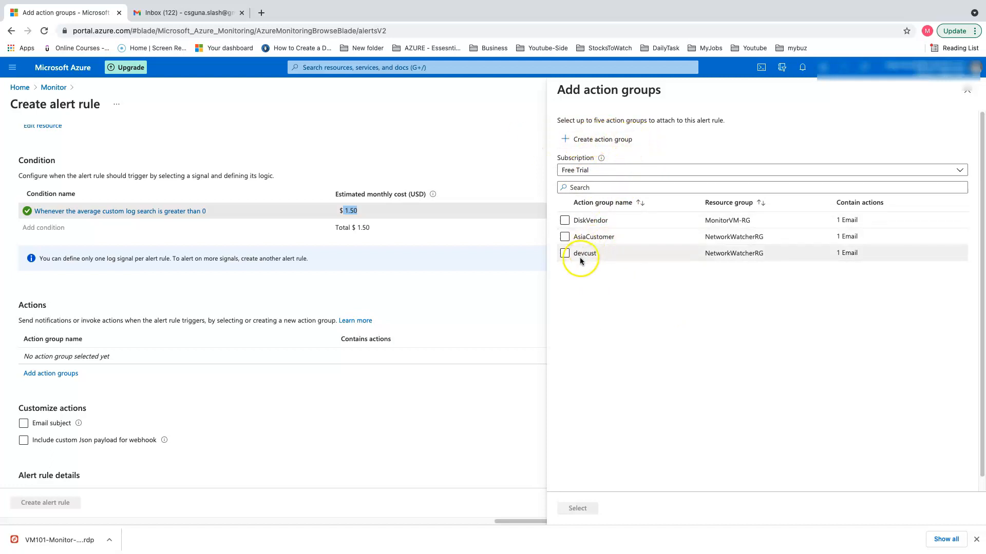
pyautogui.click(565, 253)
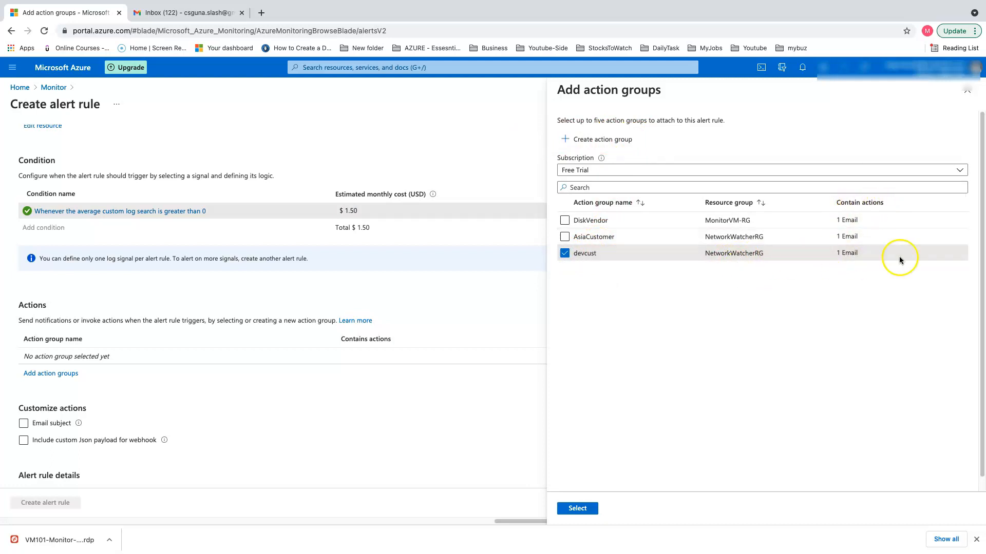
pyautogui.click(579, 509)
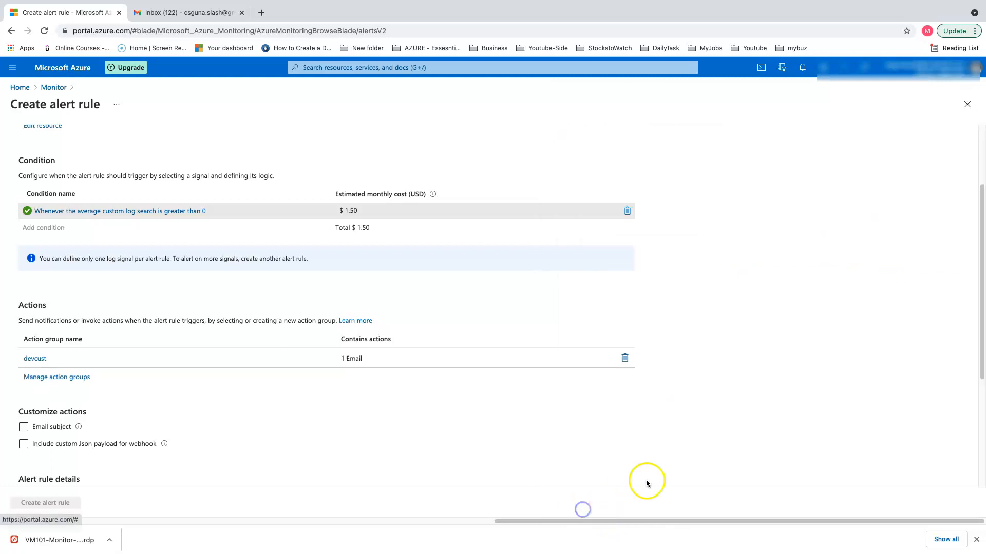
# Step: Customize the alert's email subject with the subject line "Disk alert"
pyautogui.scroll(-2, 553, 364)
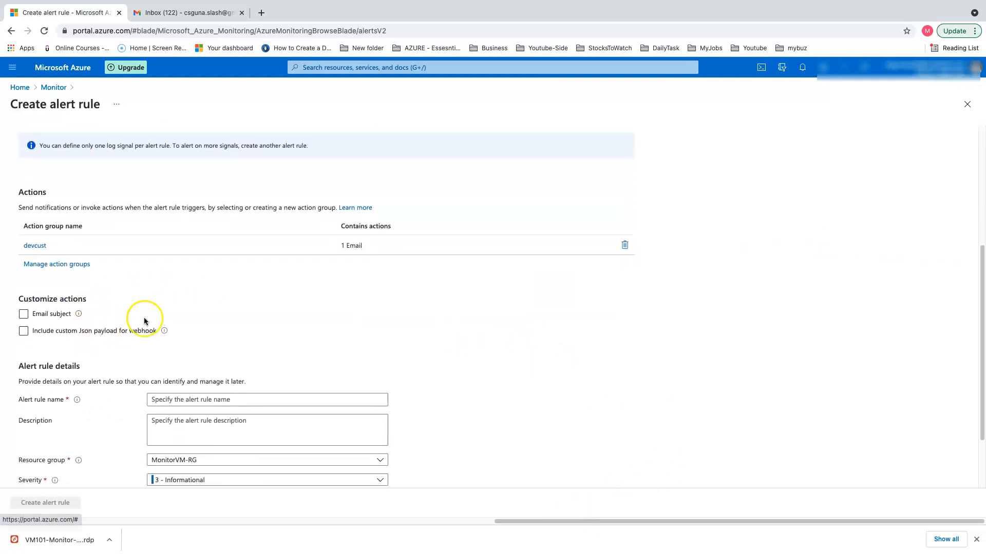
pyautogui.scroll(-1, 154, 319)
pyautogui.click(38, 280)
pyautogui.click(229, 298)
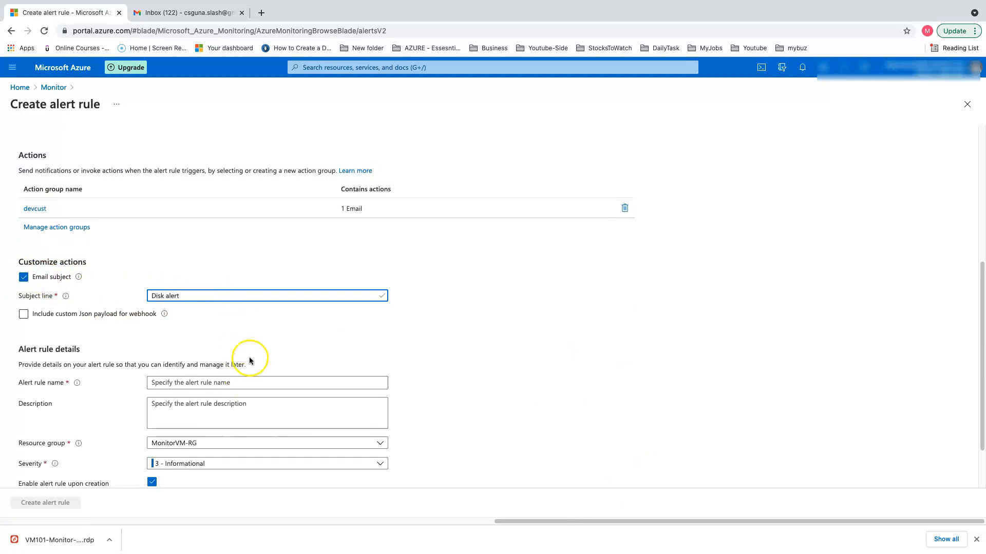
# Step: Name the alert rule aler1101 and look through the severity options, leaving 3 - Informational selected
pyautogui.scroll(-1, 251, 360)
pyautogui.click(185, 315)
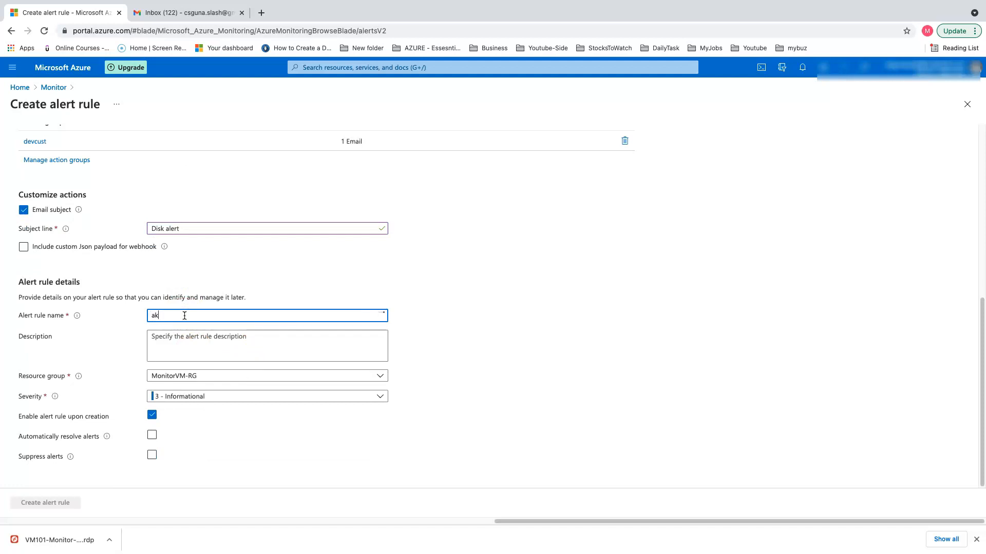
pyautogui.click(190, 345)
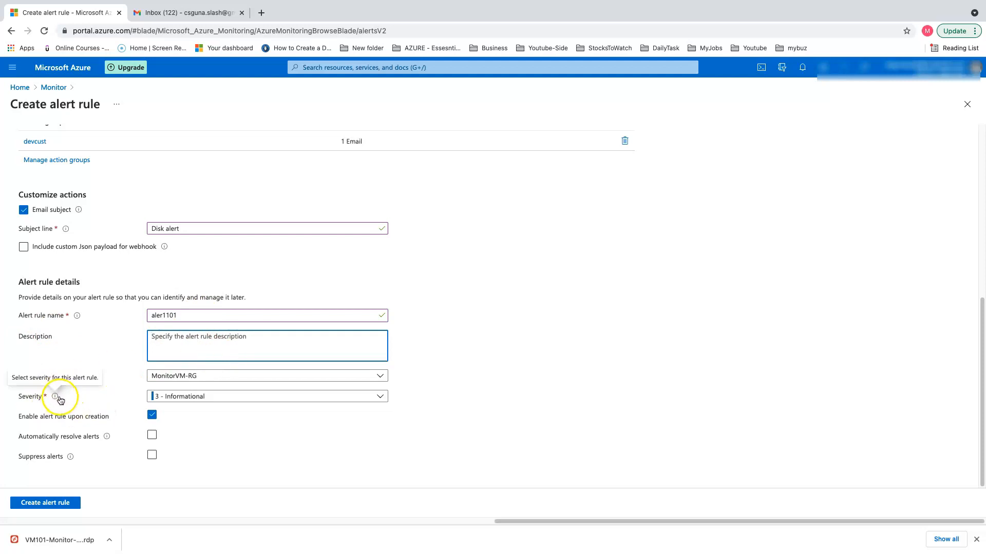
pyautogui.click(232, 400)
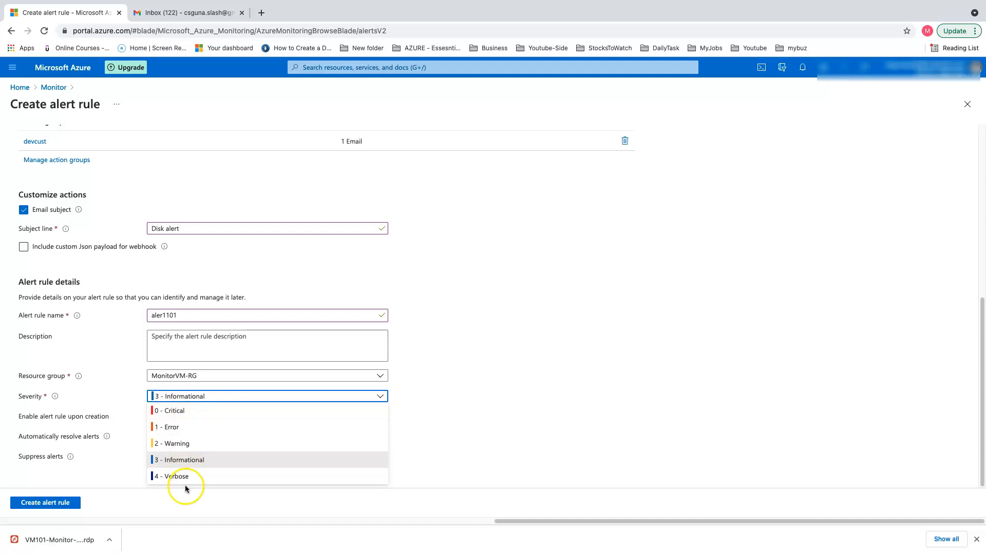
pyautogui.click(499, 399)
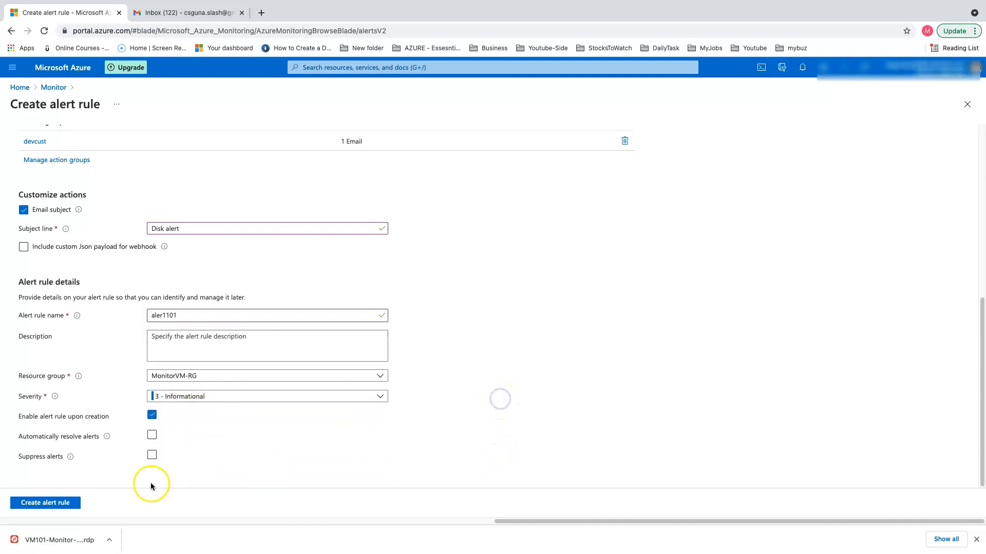
# Step: Review the alert rule form, return to Monitor without creating the rule and open the list of total alerts
pyautogui.scroll(10, 288, 429)
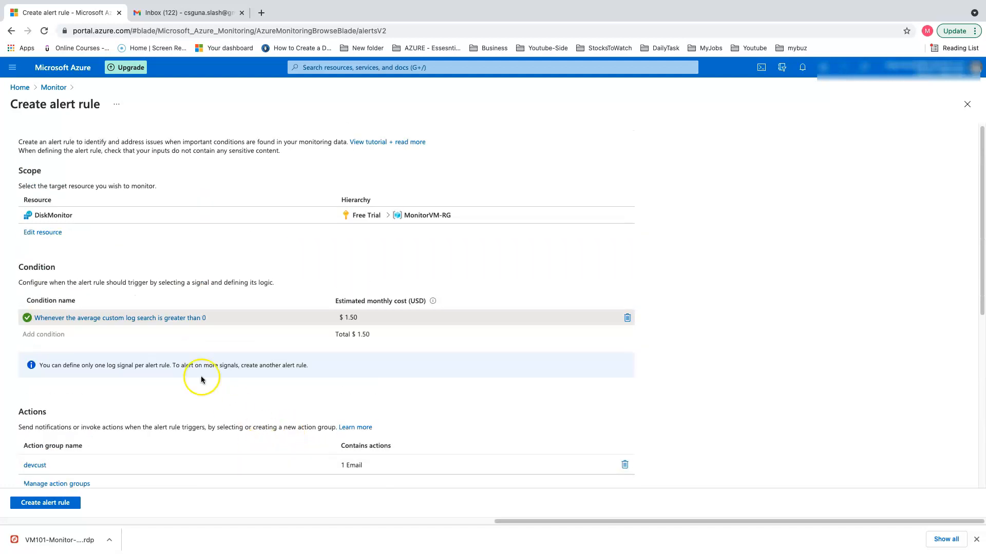
pyautogui.scroll(-10, 198, 378)
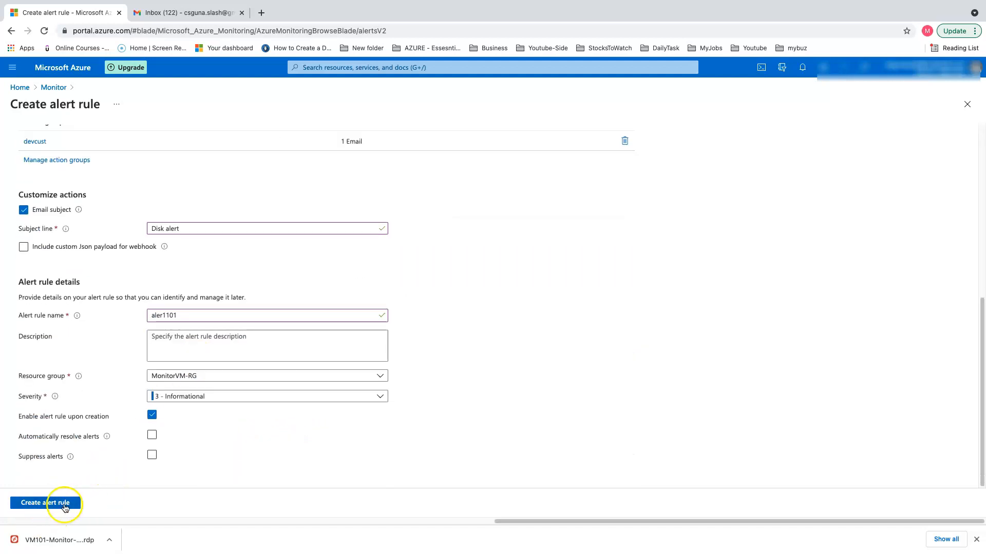
pyautogui.scroll(10, 323, 379)
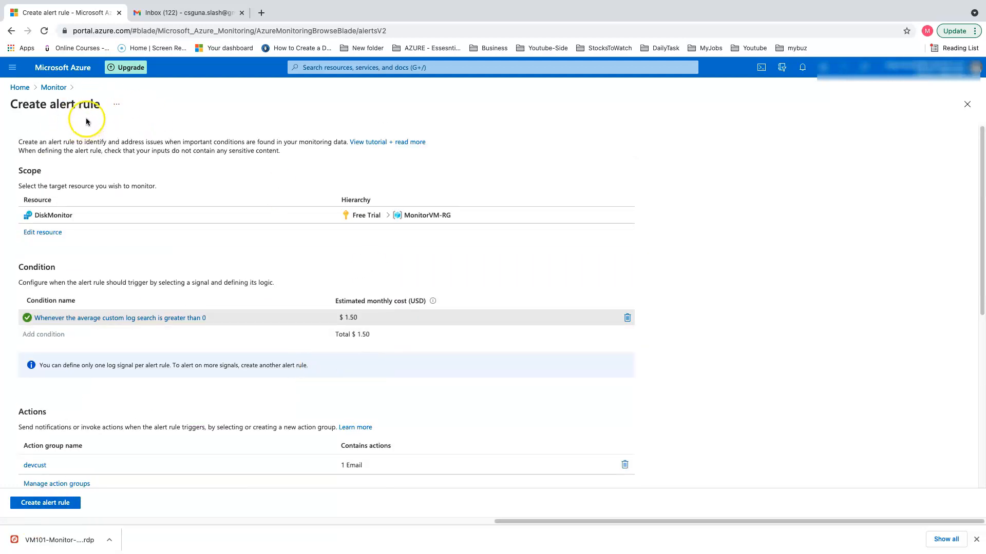
pyautogui.click(55, 87)
pyautogui.click(578, 88)
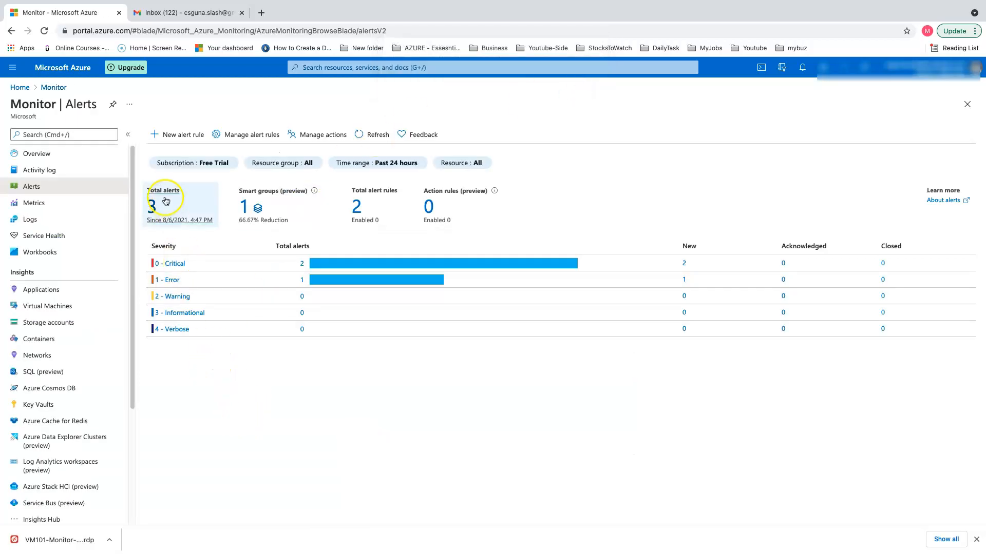
pyautogui.click(163, 195)
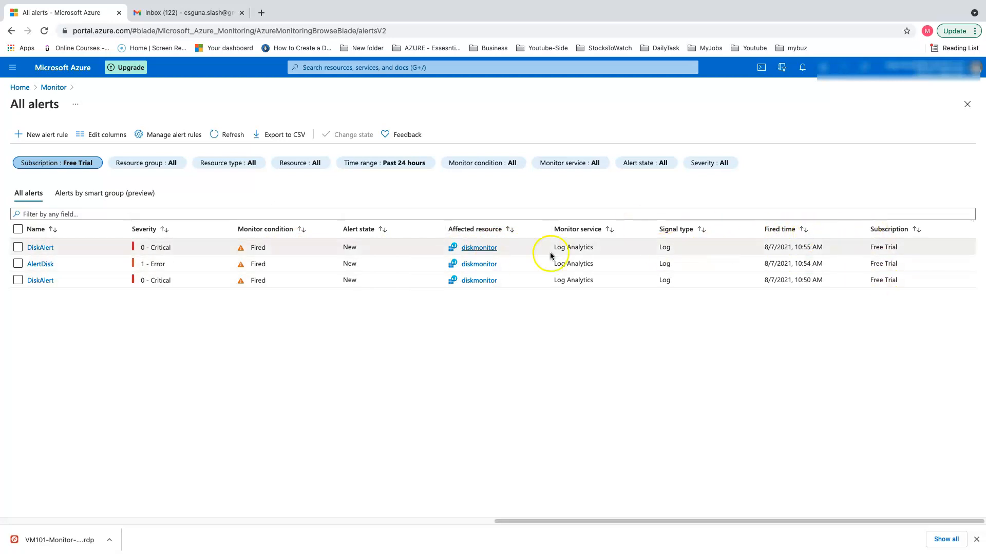
# Step: Switch to the Gmail inbox, open the AZURE DISK VM ALERT message and read its essentials, search query and per-disk results
pyautogui.click(190, 13)
pyautogui.scroll(-1, 330, 219)
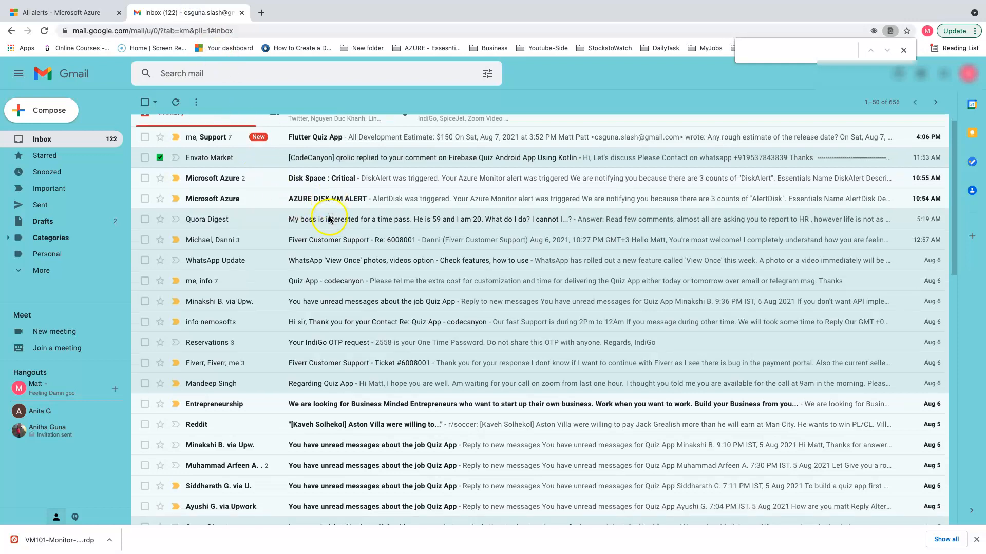
pyautogui.scroll(-1, 320, 212)
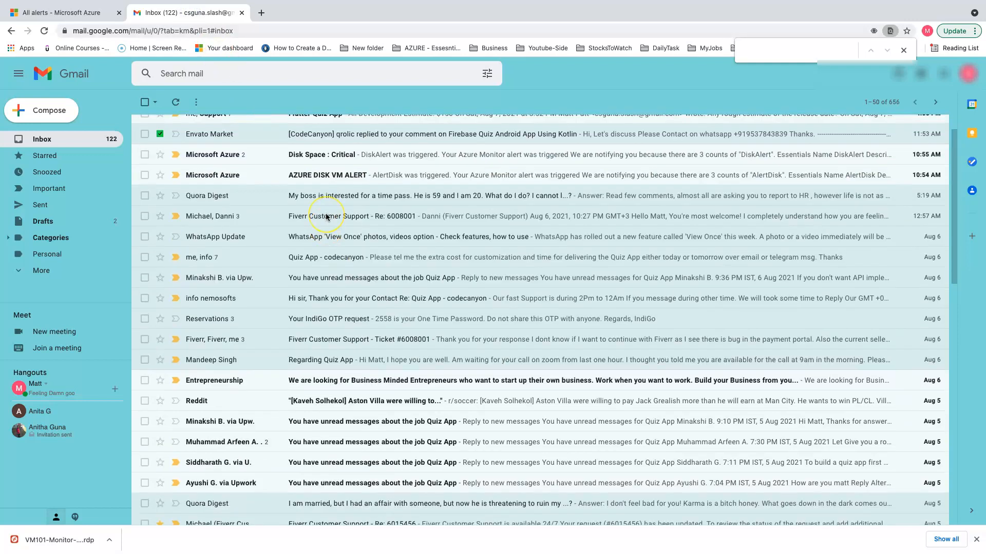
pyautogui.click(348, 162)
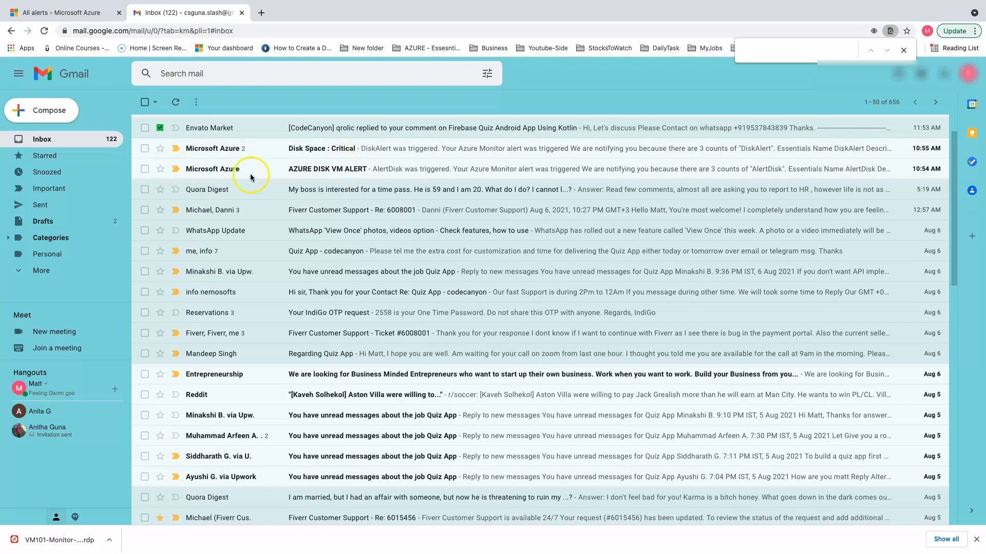
pyautogui.click(323, 169)
pyautogui.scroll(-1, 553, 280)
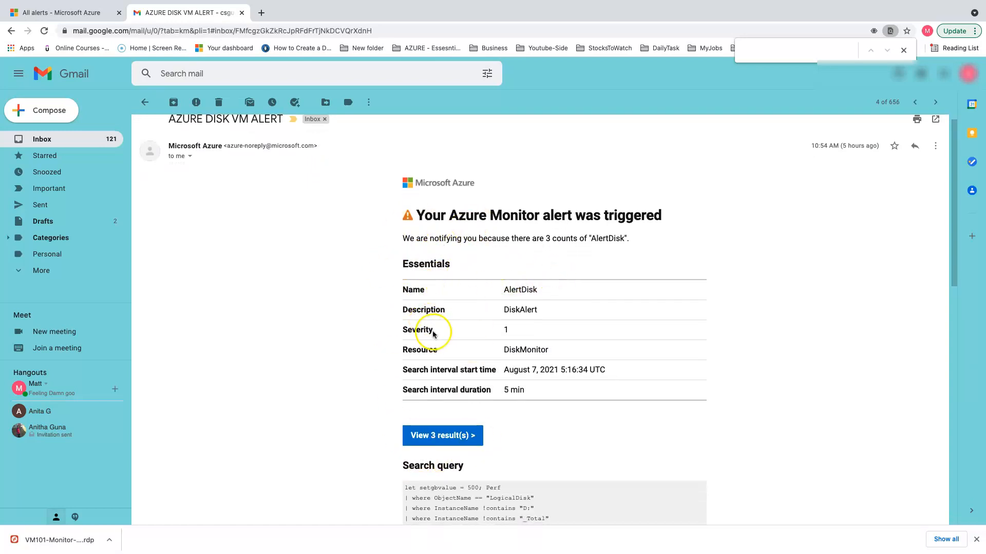
pyautogui.scroll(-4, 471, 343)
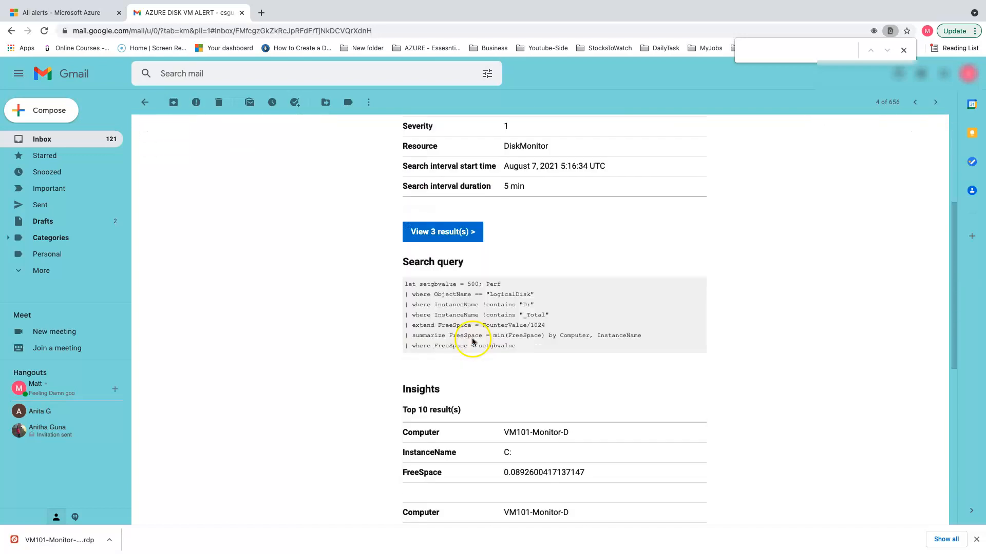
pyautogui.scroll(-7, 472, 341)
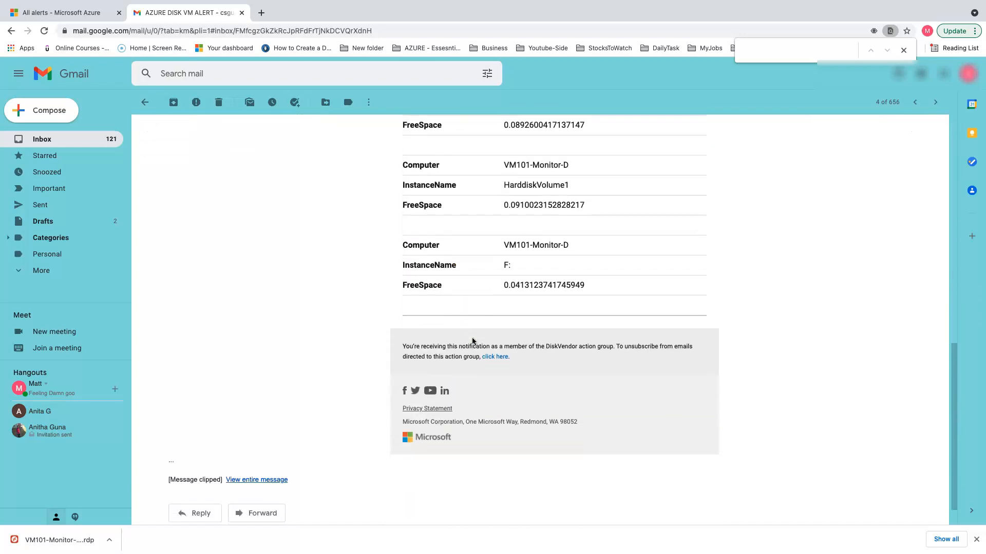
pyautogui.scroll(15, 472, 341)
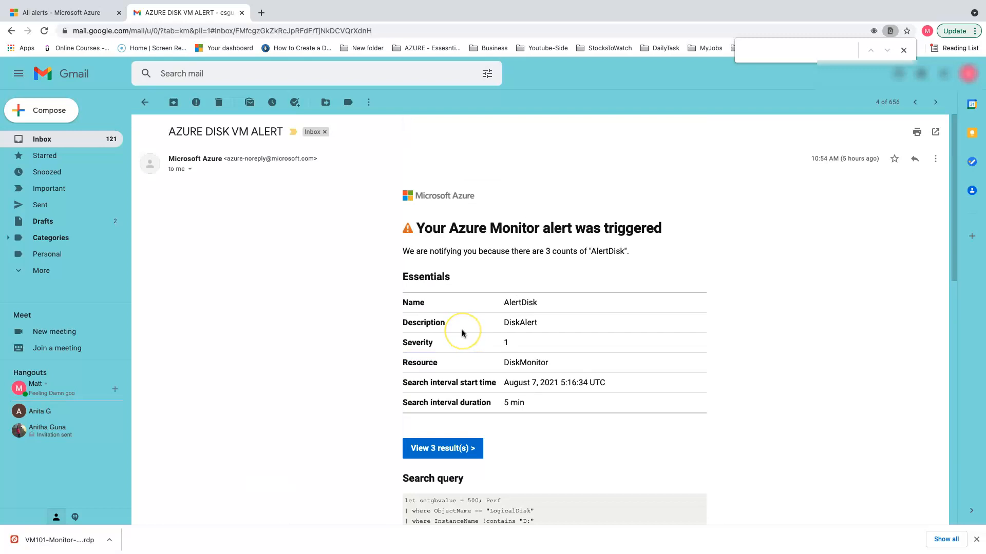
# Step: Switch back from Gmail to the All alerts list in the Azure portal
pyautogui.hotkey('ctrl', 'Left')
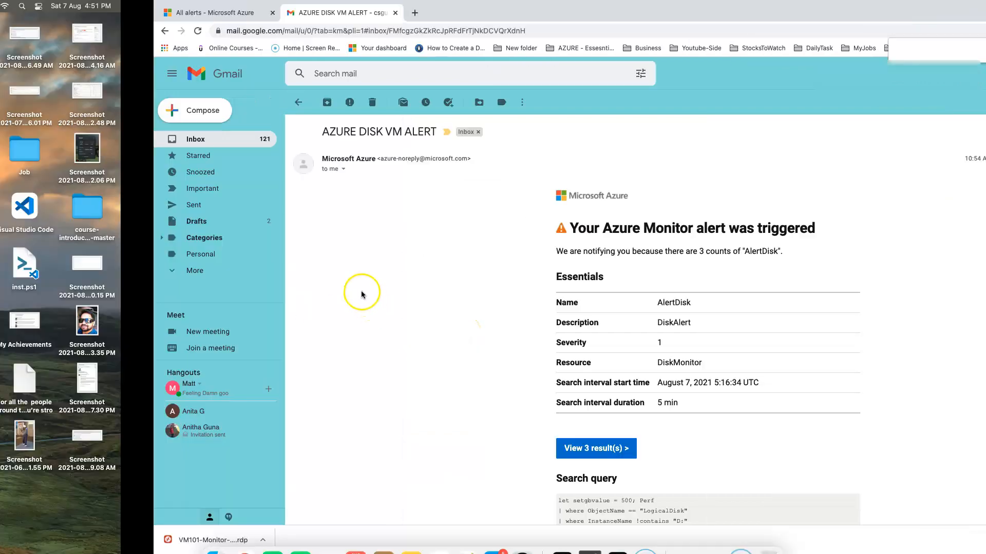
pyautogui.hotkey('ctrl', 'Right')
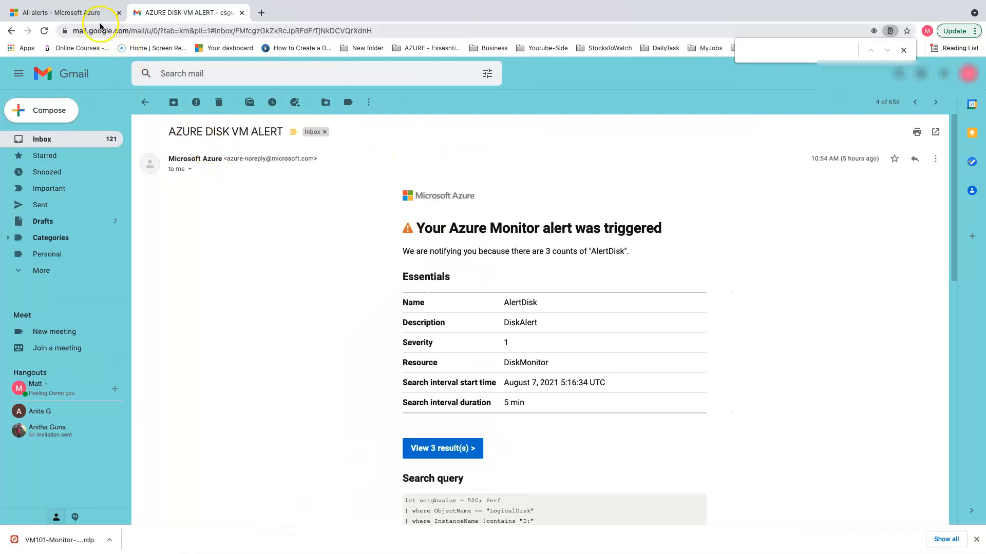
pyautogui.click(79, 11)
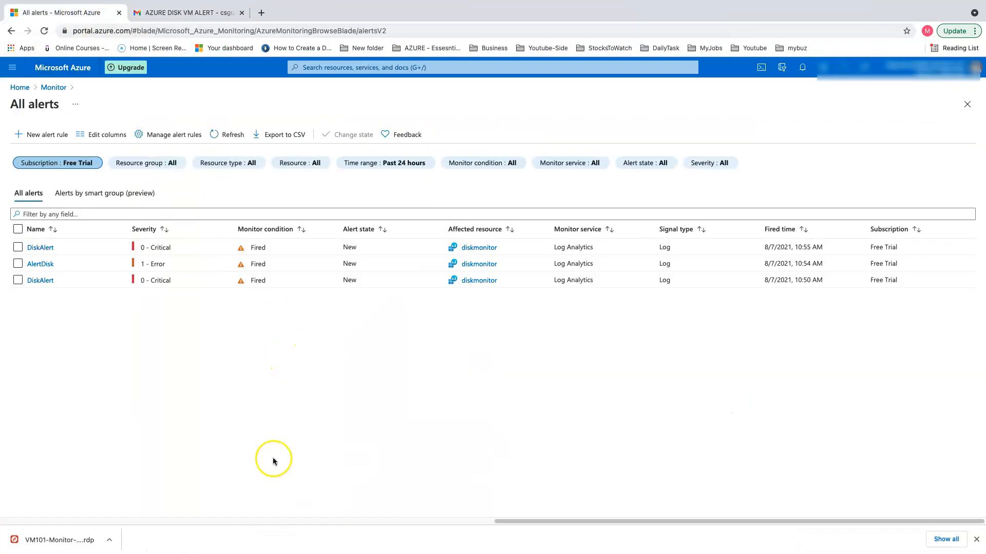